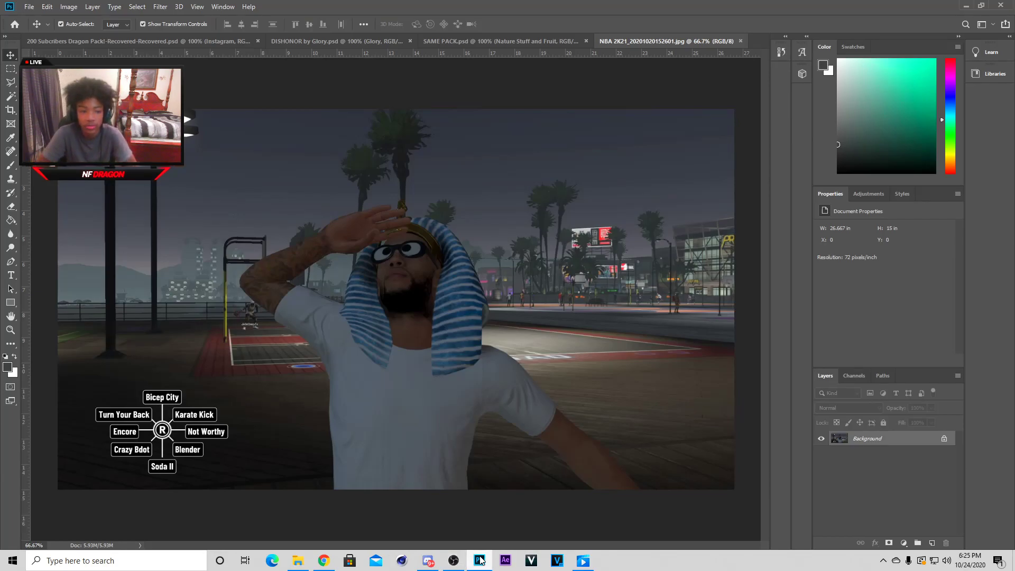
Convert the locked Background of the NBA 2K21 screenshot into a regular editable layer
click(380, 385)
click(511, 233)
mouse_move(448, 274)
mouse_down()
mouse_move(459, 274)
mouse_move(449, 274)
mouse_up()
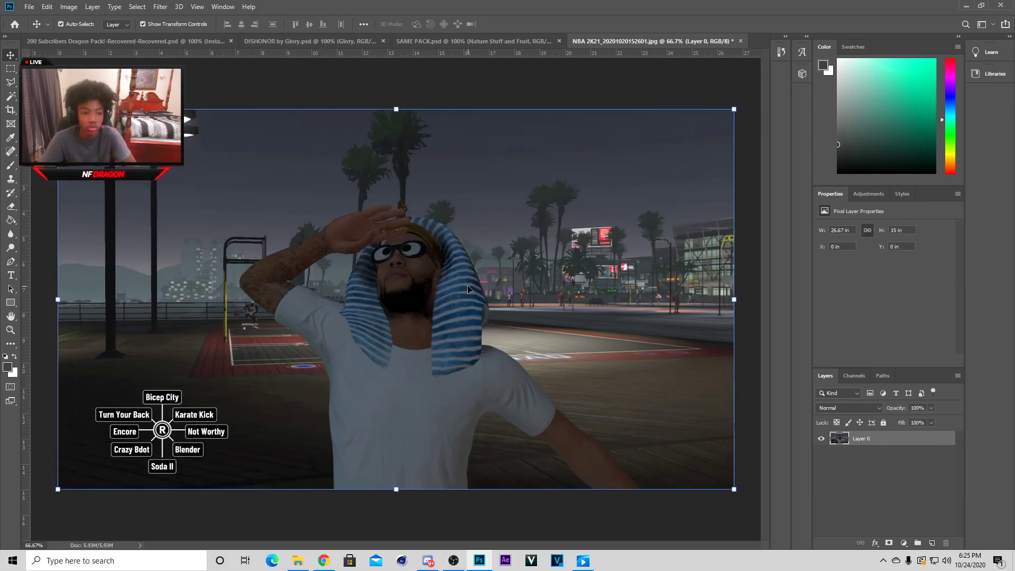
Start a Pen tool path at the image's bottom edge and trace the shirt's side up to the armpit below the lowered arm
click(10, 262)
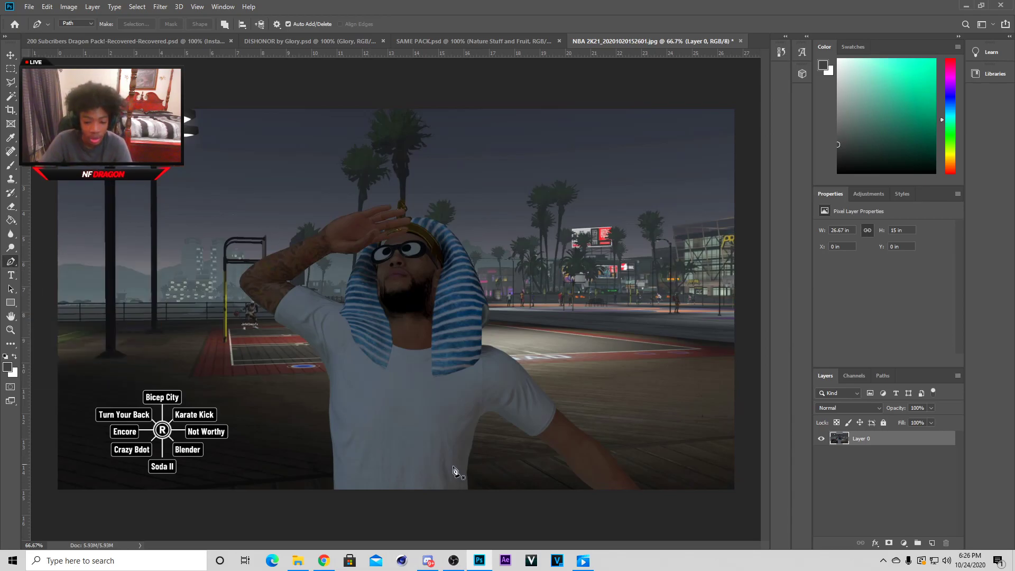
click(468, 489)
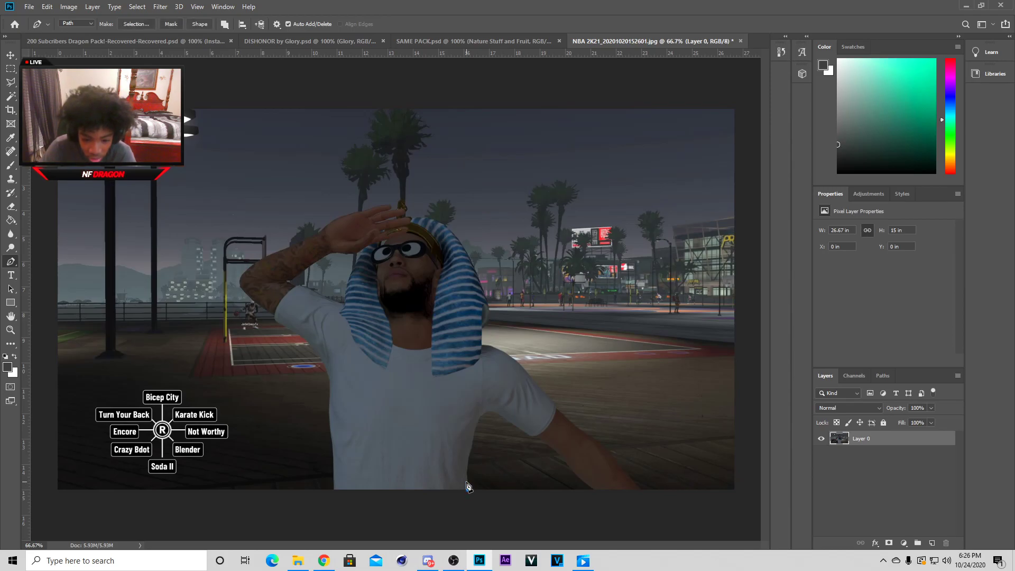
click(467, 473)
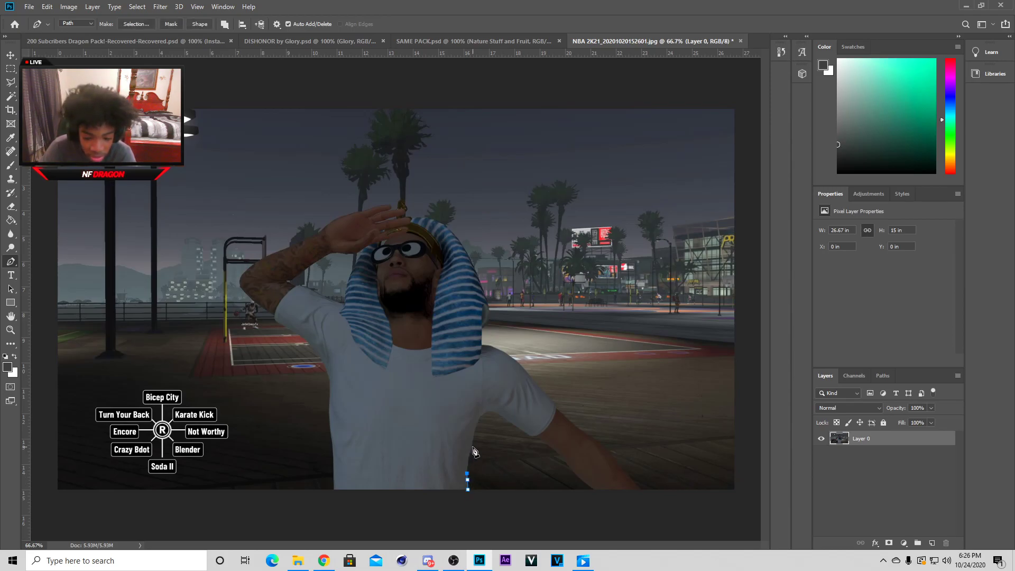
drag(477, 419, 480, 413)
click(486, 413)
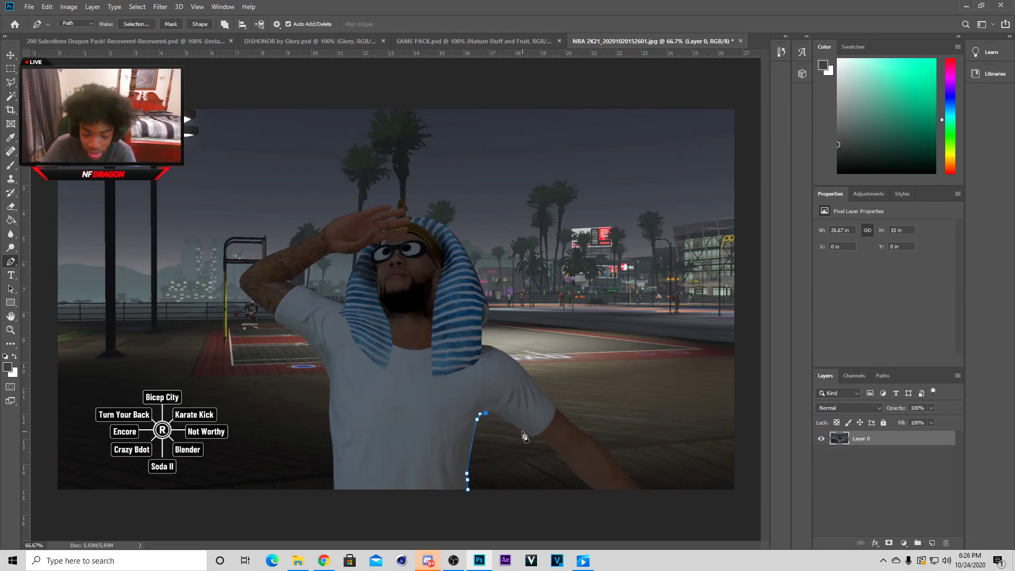
Continue the path along the underside of the lowered arm's sleeve to its hem, redoing the curved segment with closely spaced anchor points
drag(522, 432, 551, 460)
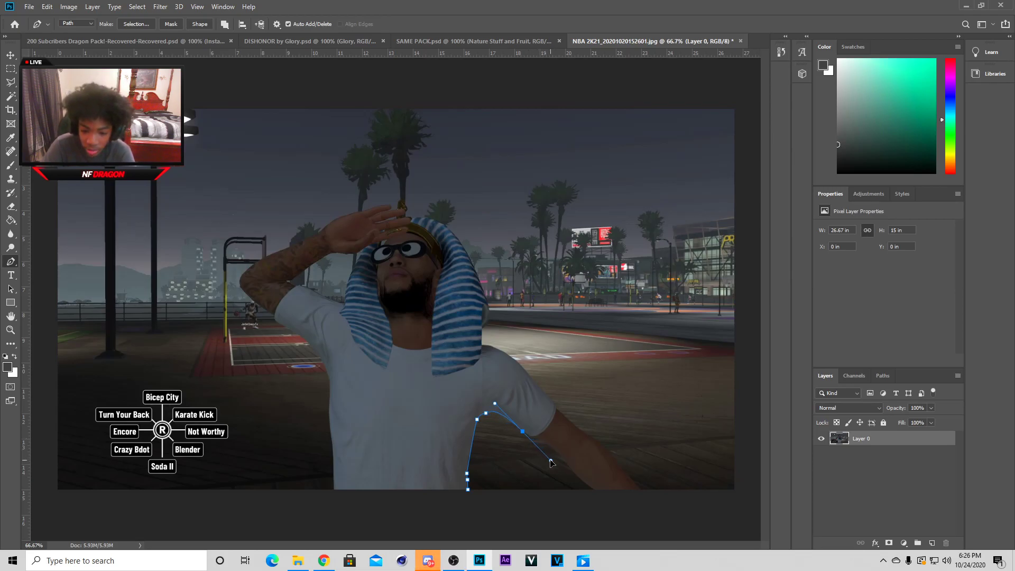
click(531, 434)
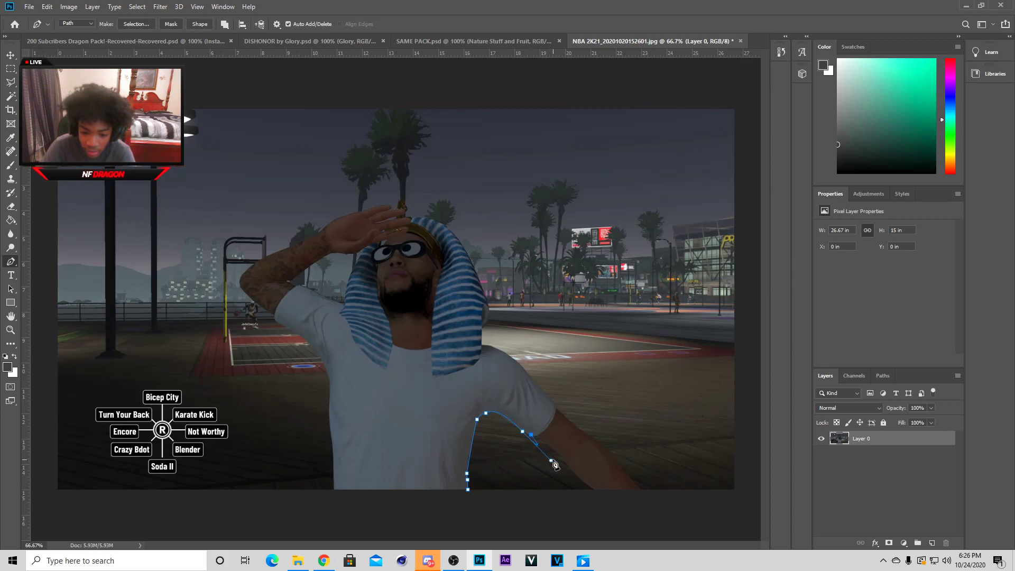
click(522, 431)
drag(524, 436, 502, 419)
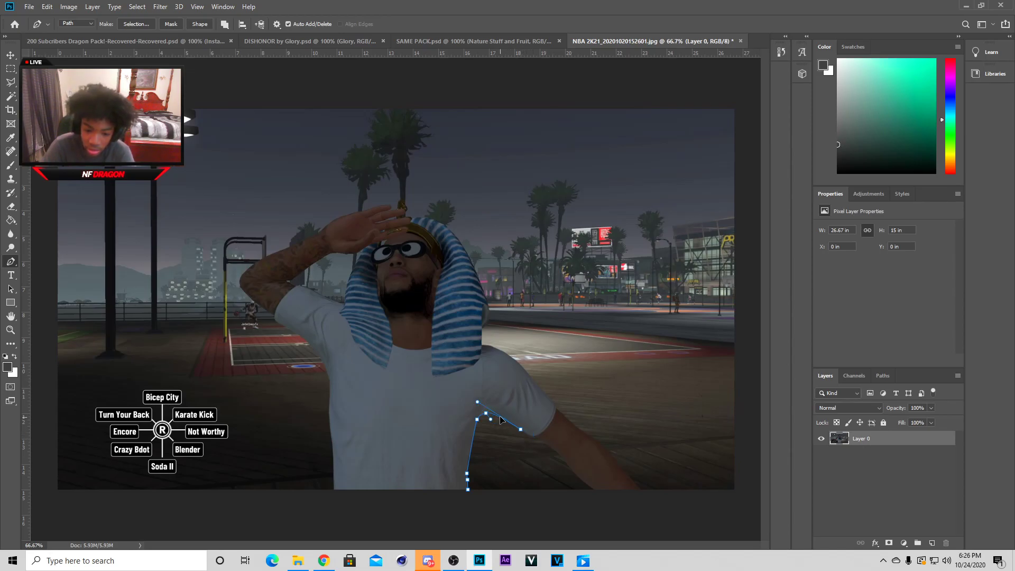
click(527, 432)
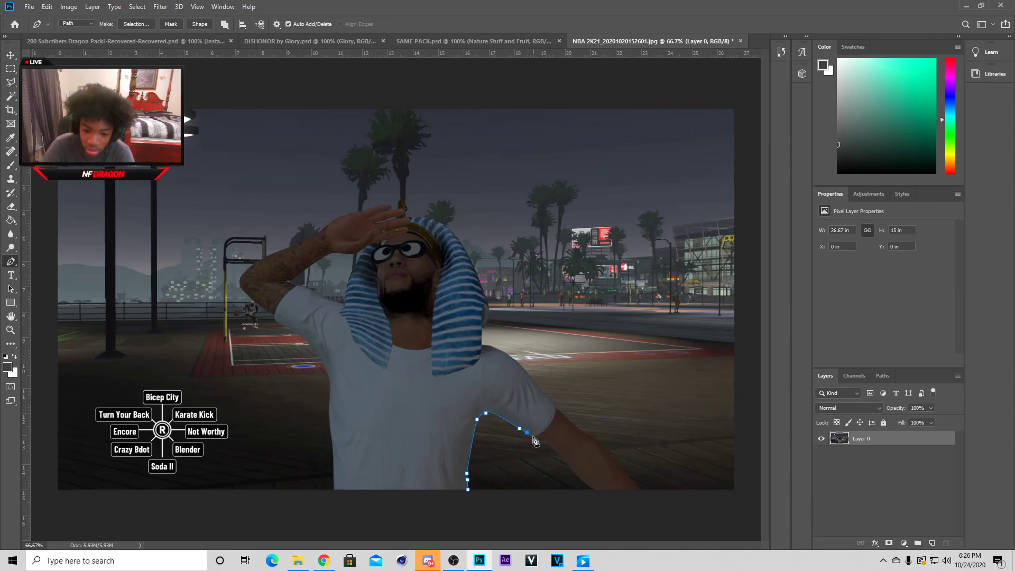
click(532, 436)
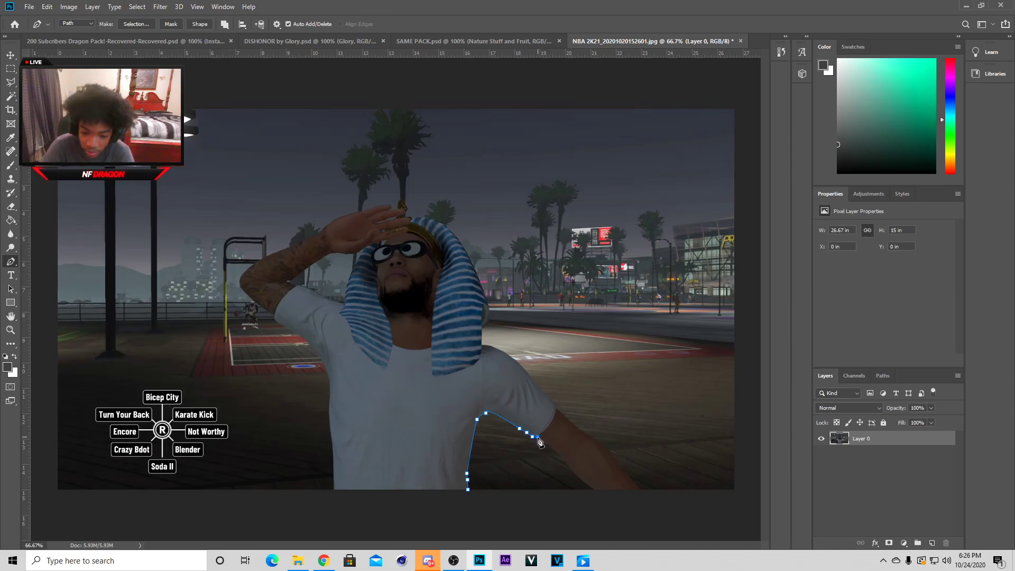
Trace the underside of the lowered bare arm down to the image's bottom edge and carry the path across to its outer side
click(560, 455)
click(571, 468)
click(593, 491)
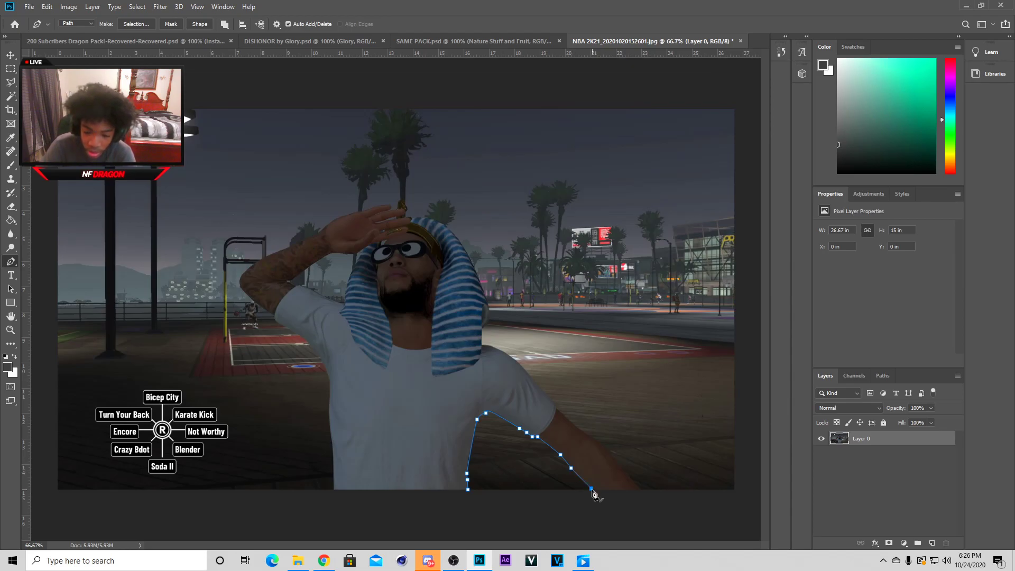
click(638, 491)
click(635, 485)
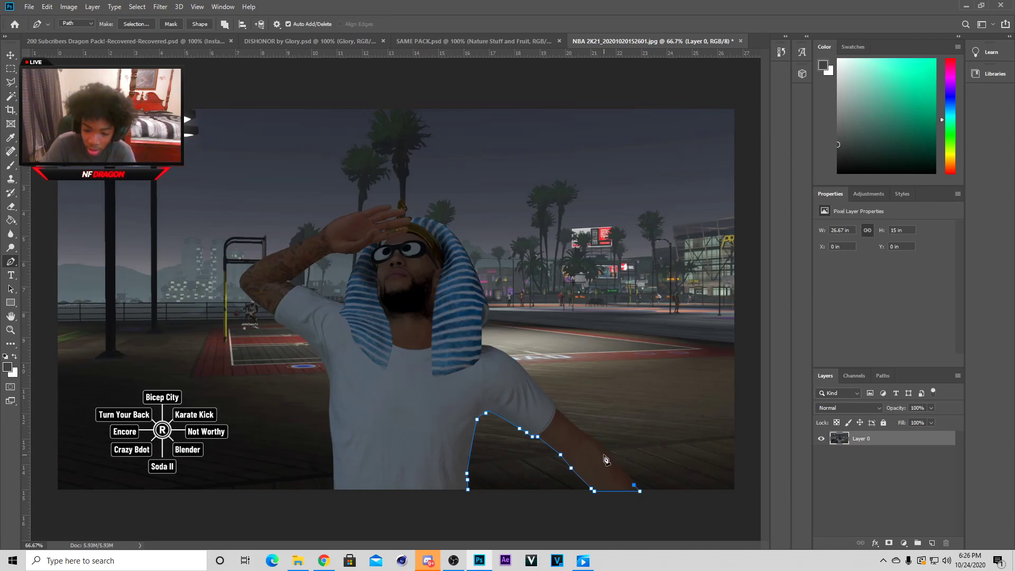
Trace the outer edge of the lowered bare arm back up to the sleeve hem
click(610, 450)
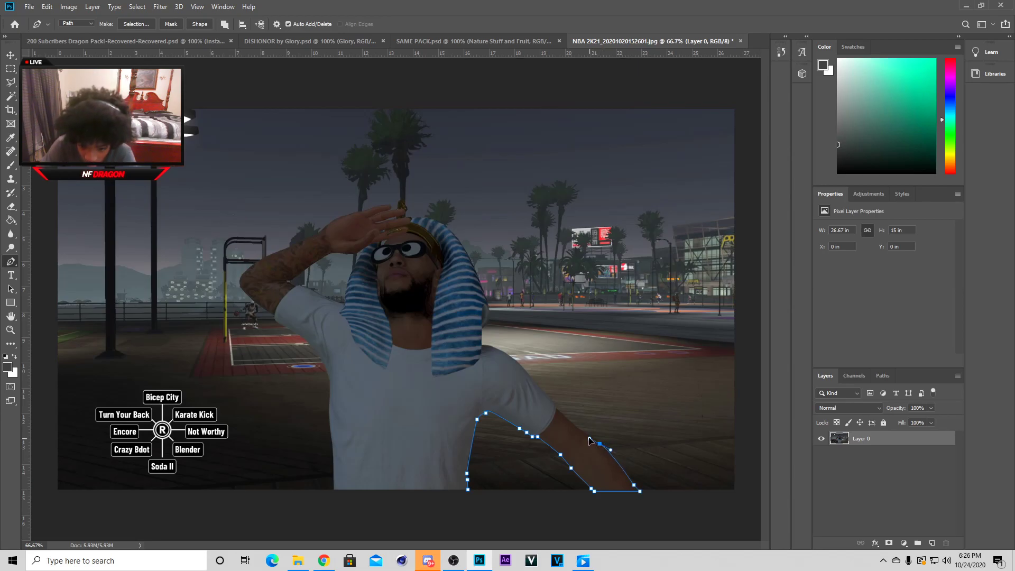
click(589, 438)
click(576, 429)
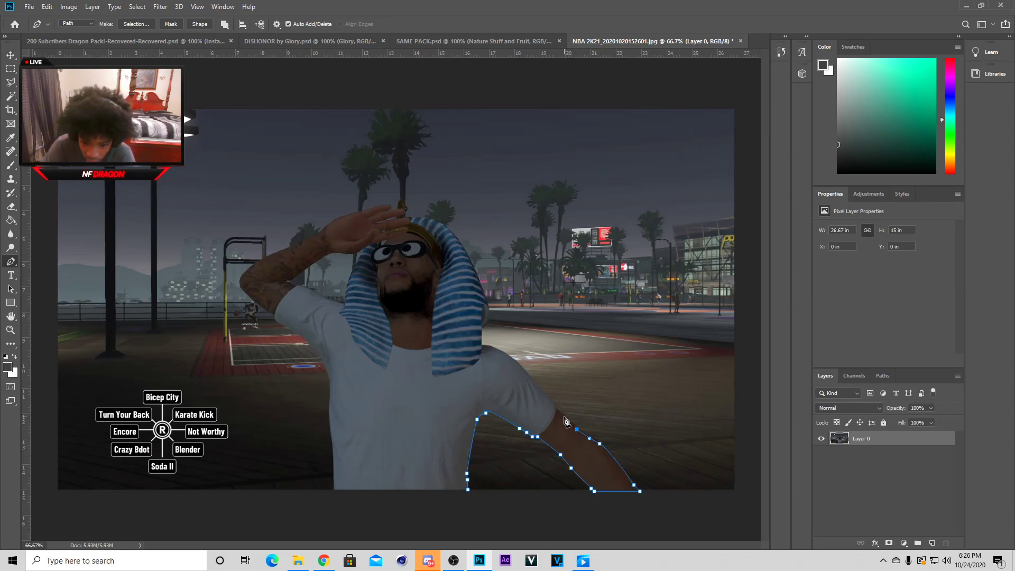
click(564, 417)
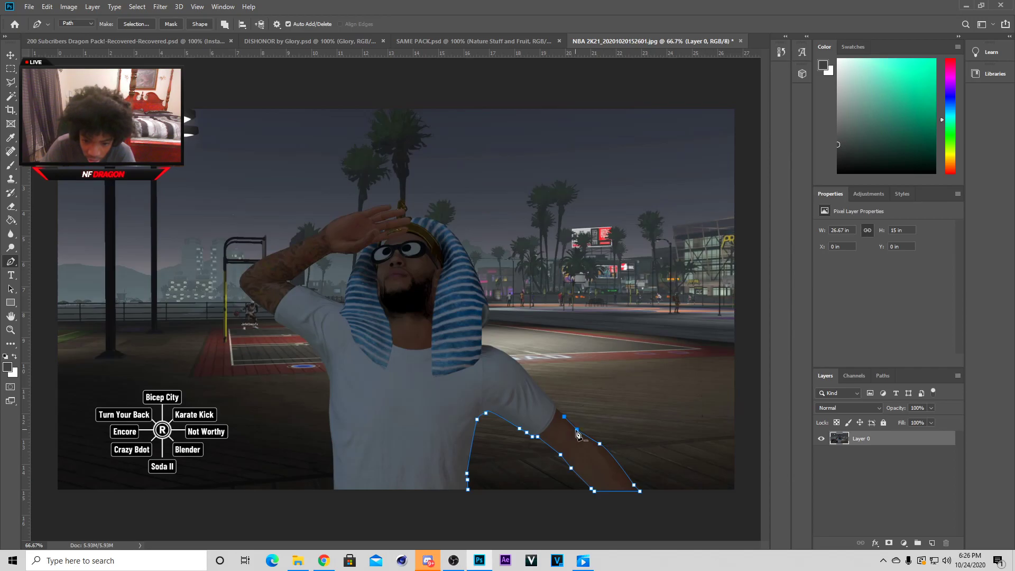
click(556, 408)
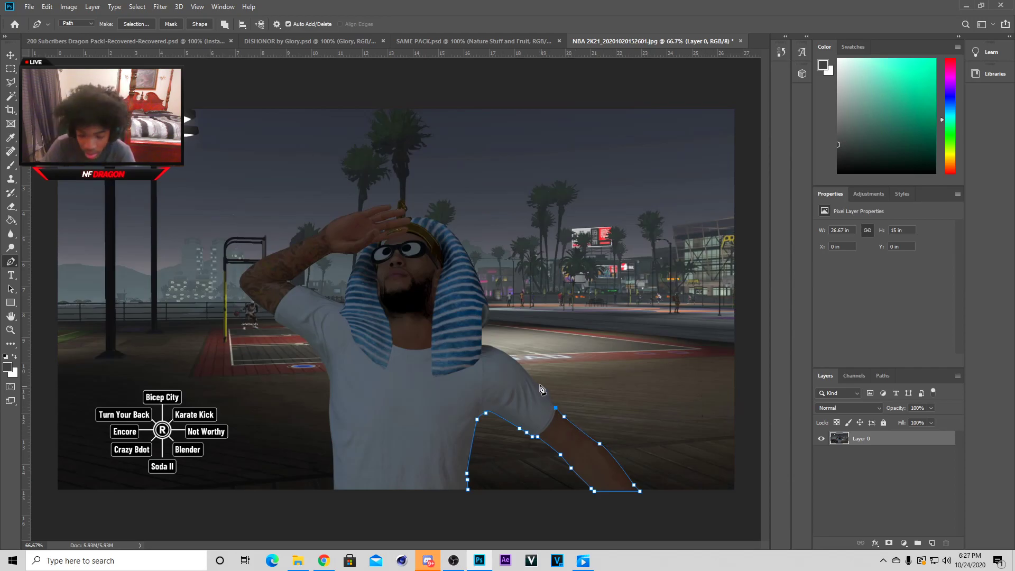
Continue the path up the outer sleeve and over the shoulder to the edge of the striped headdress
click(536, 382)
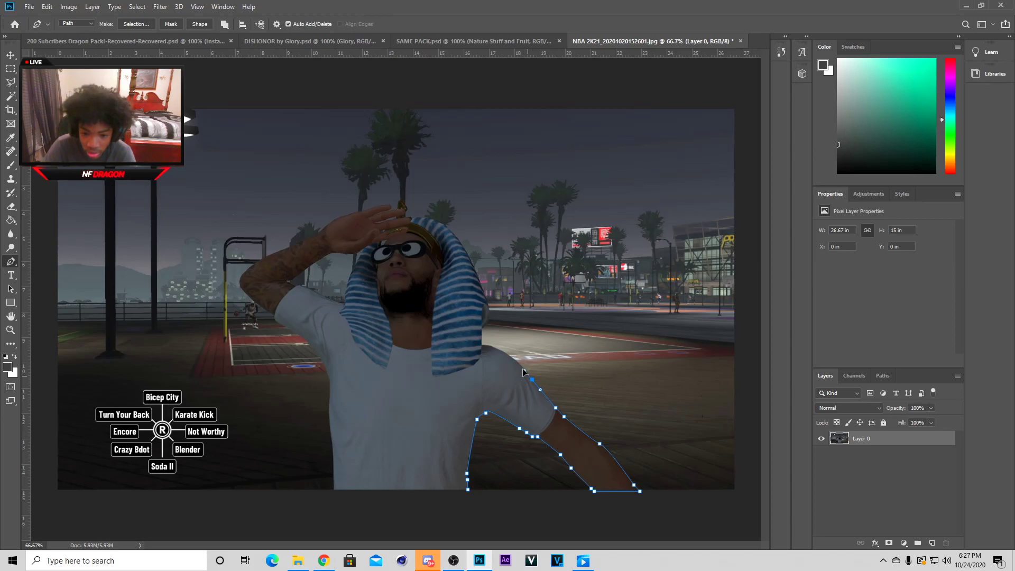
drag(524, 362, 525, 373)
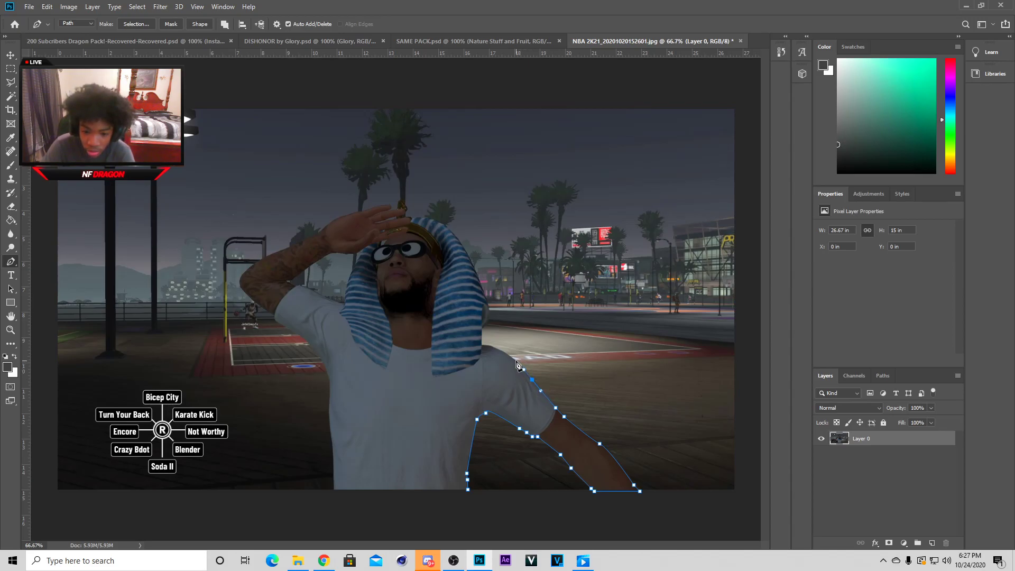
drag(516, 361, 505, 355)
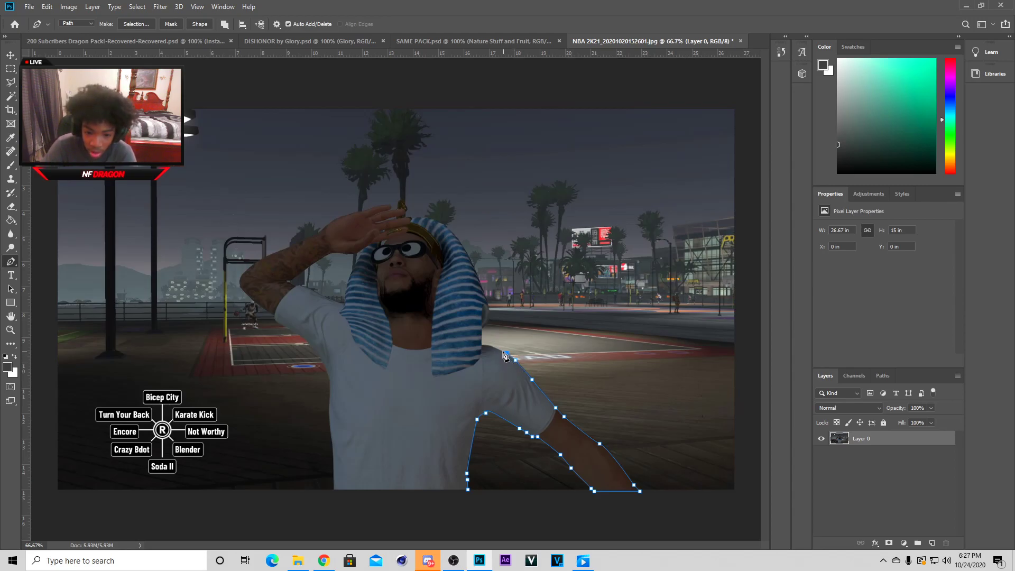
click(498, 349)
click(490, 346)
click(481, 345)
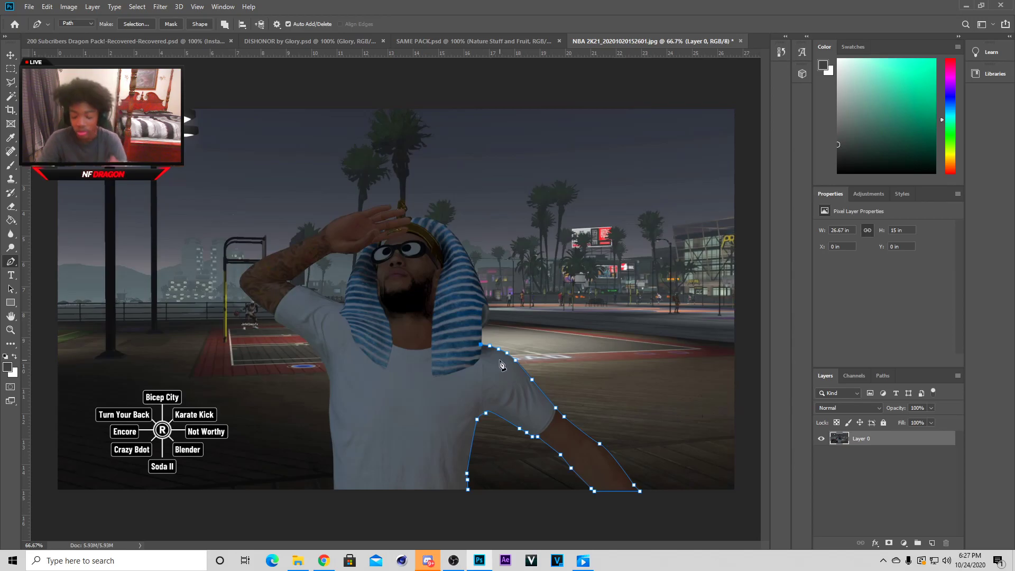
Trace the lower outer edge of the headdress from the shoulder around the small bulge, correcting stray anchor points
key(ctrl+plus)
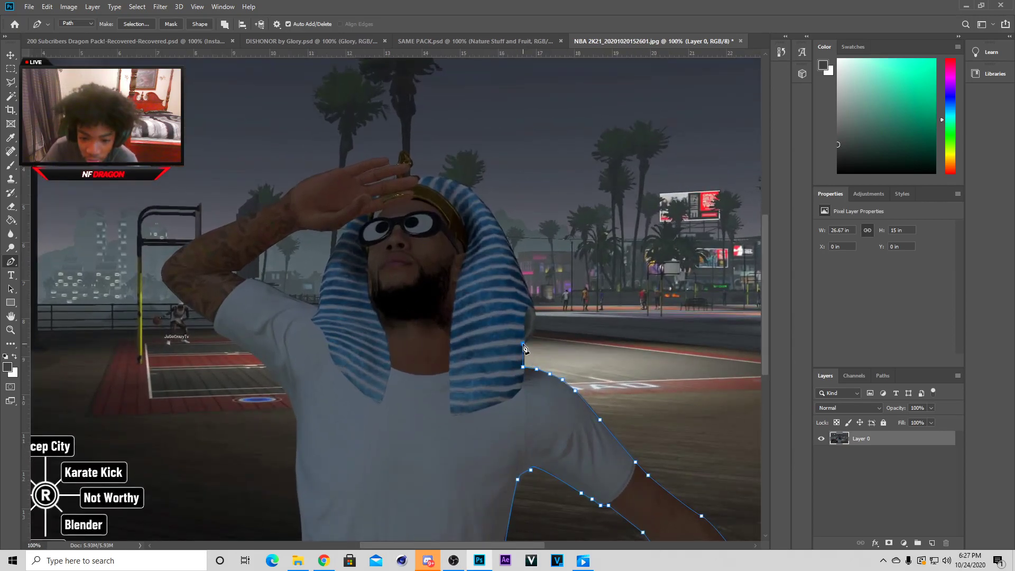
click(523, 344)
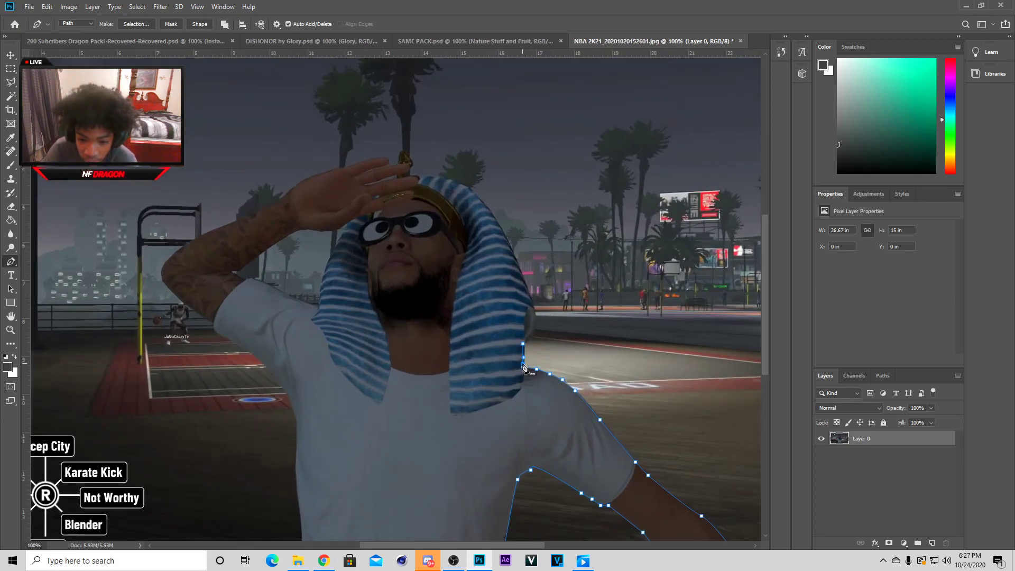
drag(524, 363, 526, 364)
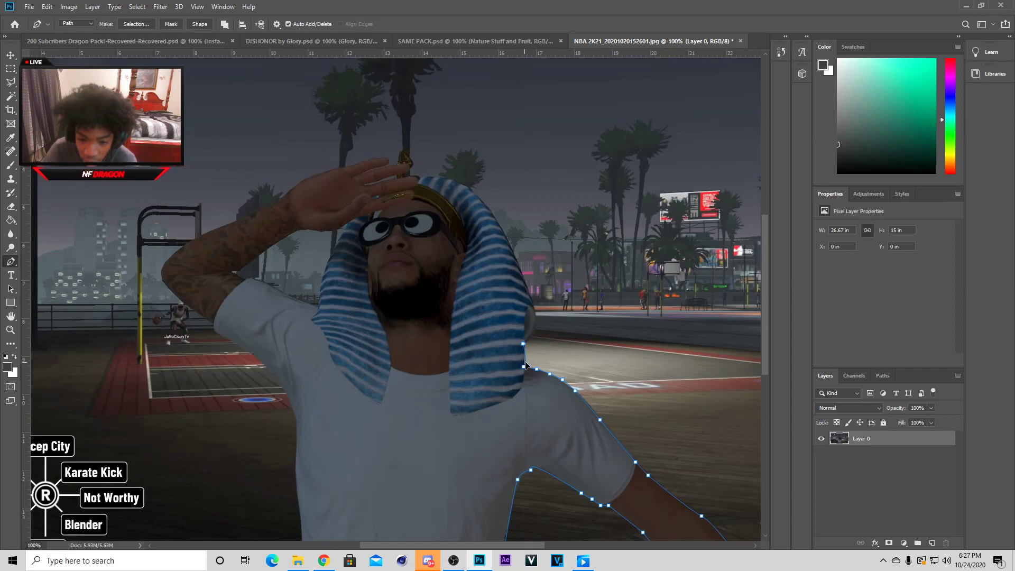
click(529, 338)
click(536, 324)
click(529, 340)
click(528, 342)
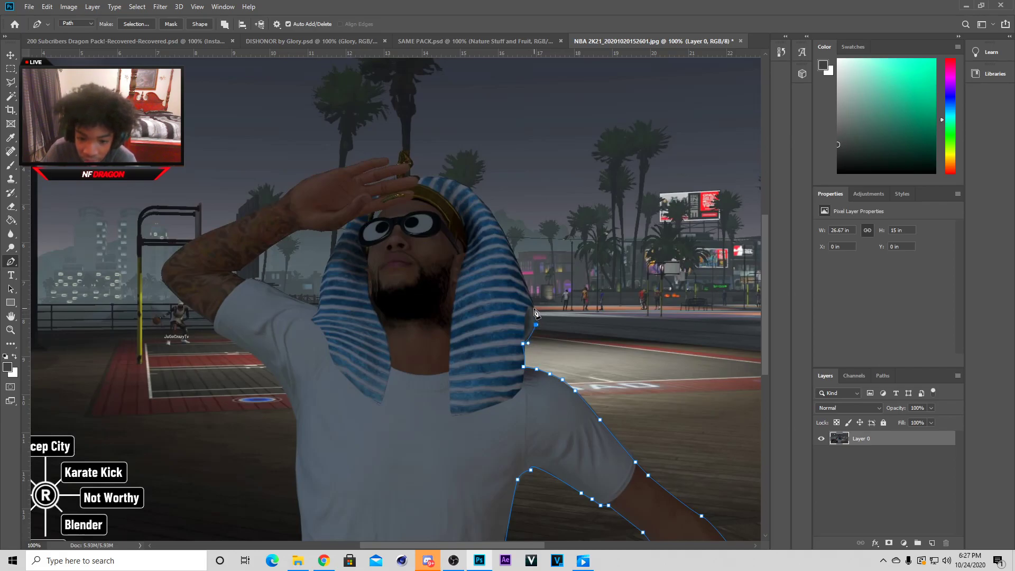
Continue the path up the long outer side of the headdress toward its crown, reworking the anchor points to follow the curve
click(534, 308)
click(501, 228)
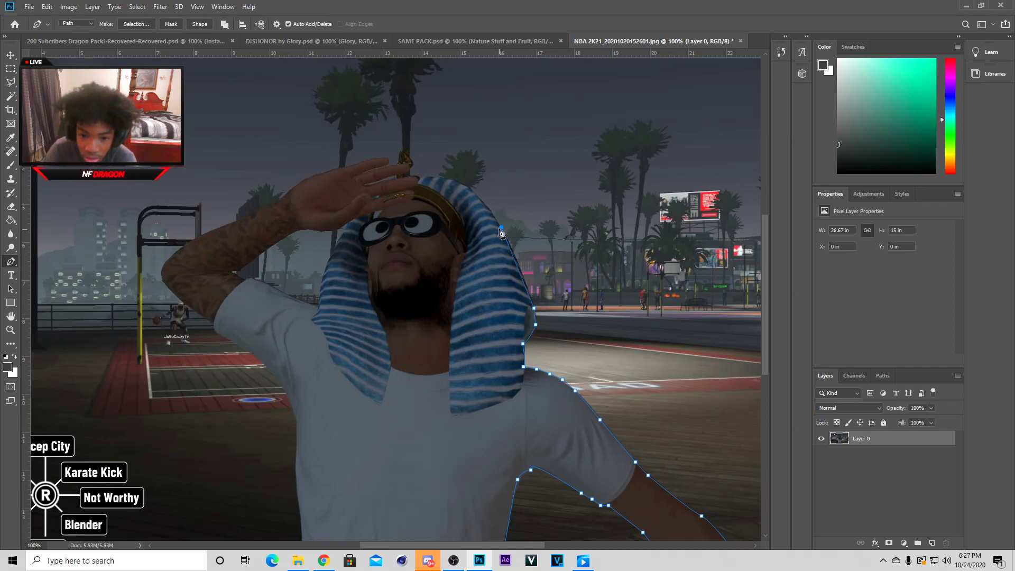
drag(501, 228, 507, 231)
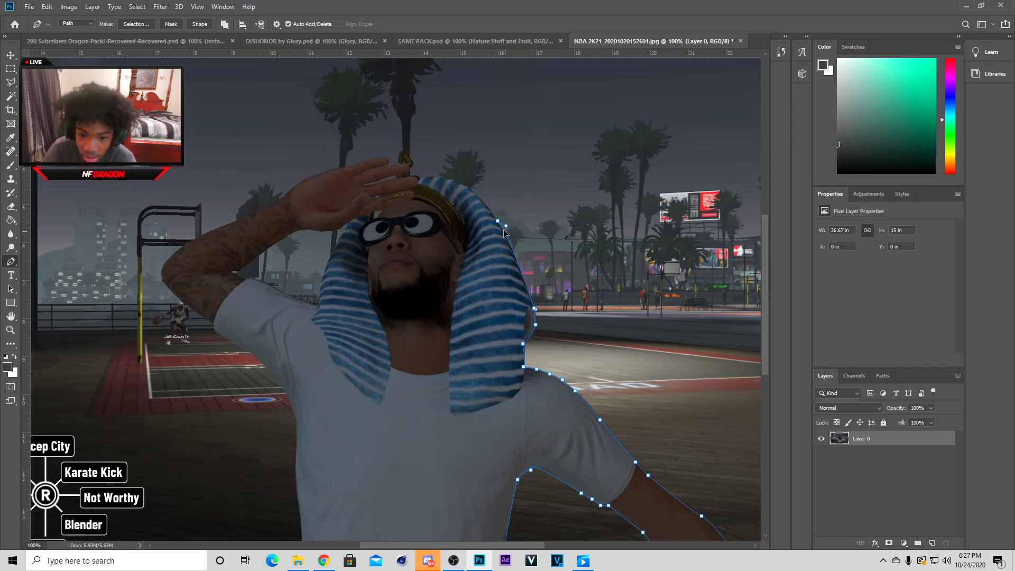
click(474, 192)
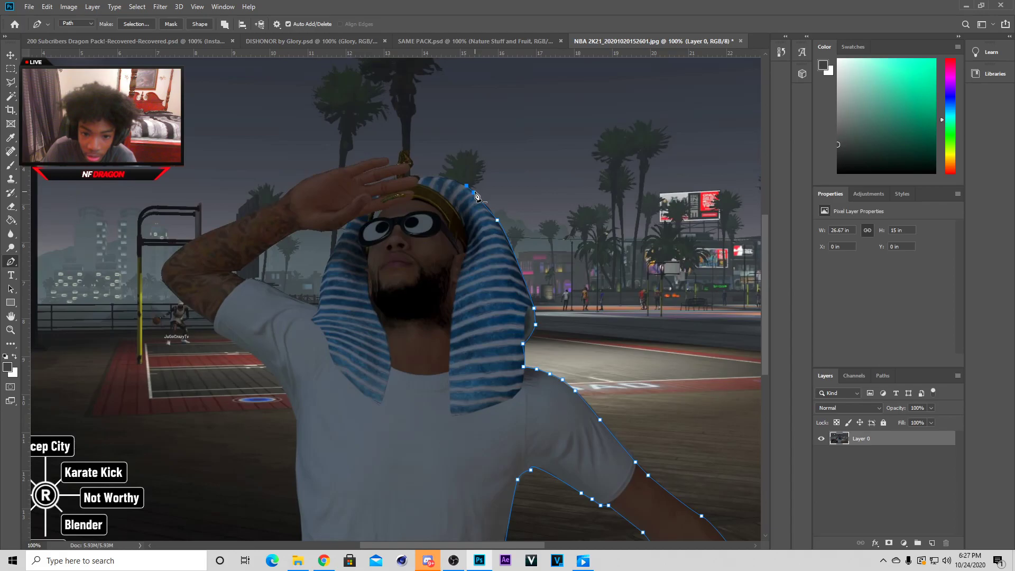
click(466, 186)
mouse_move(479, 196)
mouse_down()
mouse_move(467, 187)
mouse_move(490, 208)
mouse_move(473, 195)
mouse_up()
click(497, 220)
click(472, 195)
click(497, 220)
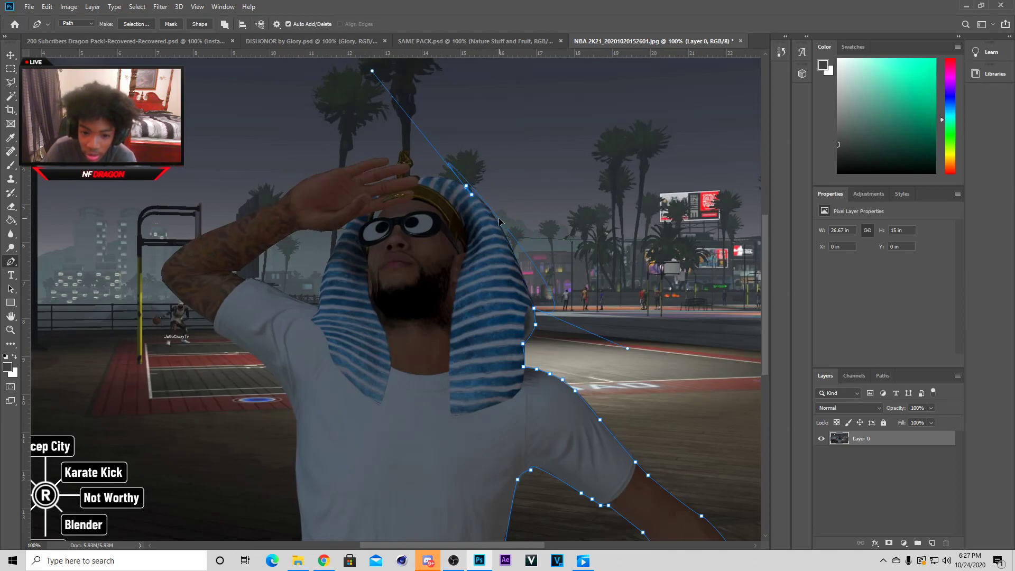
click(472, 195)
alt+click(467, 188)
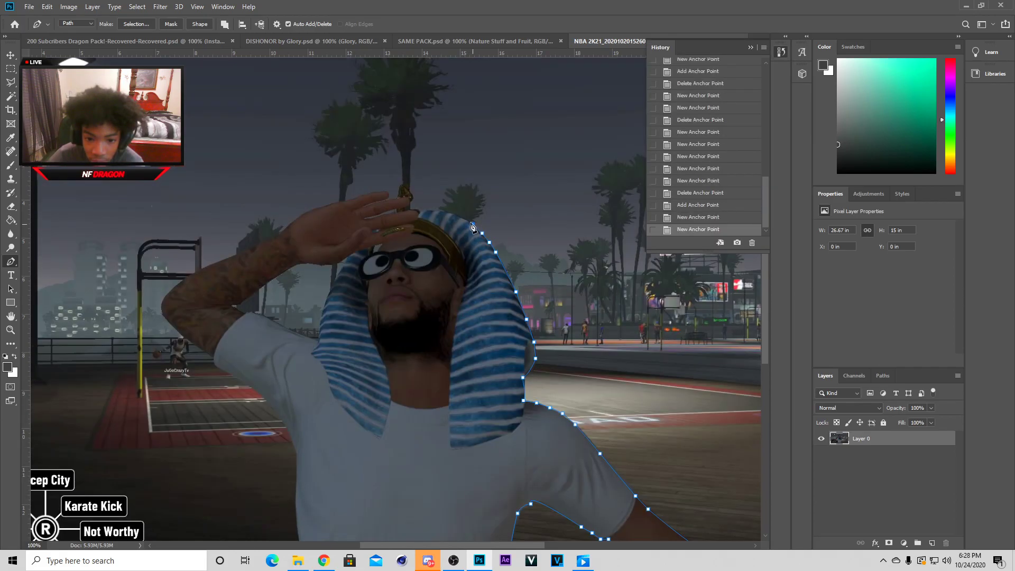
Trace over the crown of the striped headdress to the base of the gold ornament with closely spaced anchor points
click(468, 221)
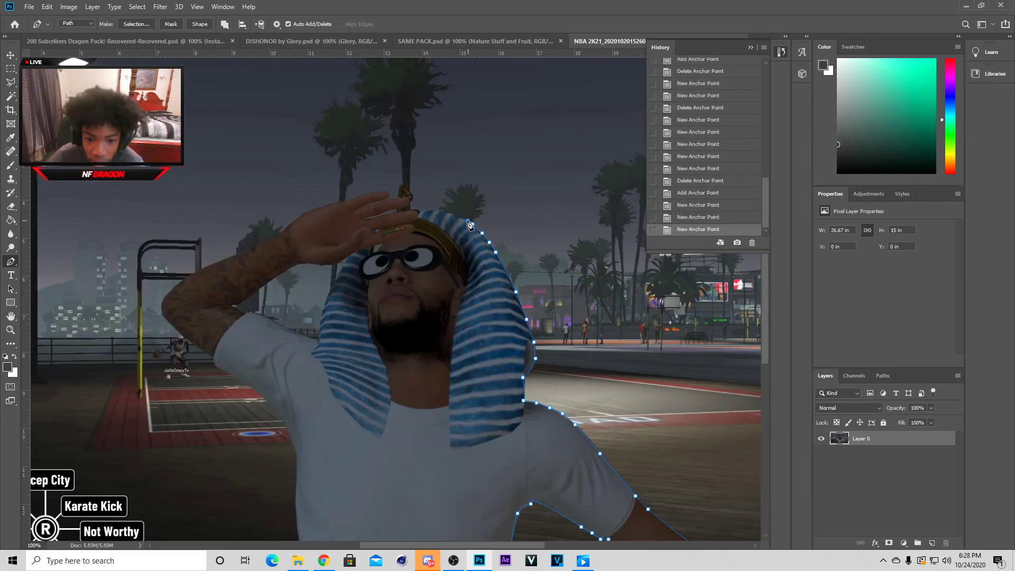
click(462, 216)
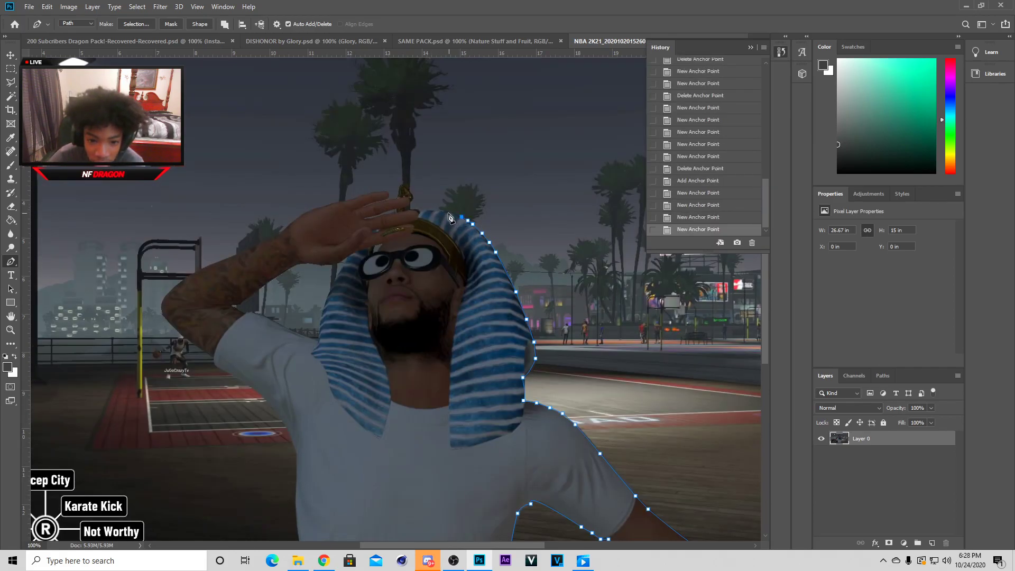
click(448, 213)
click(438, 211)
click(428, 210)
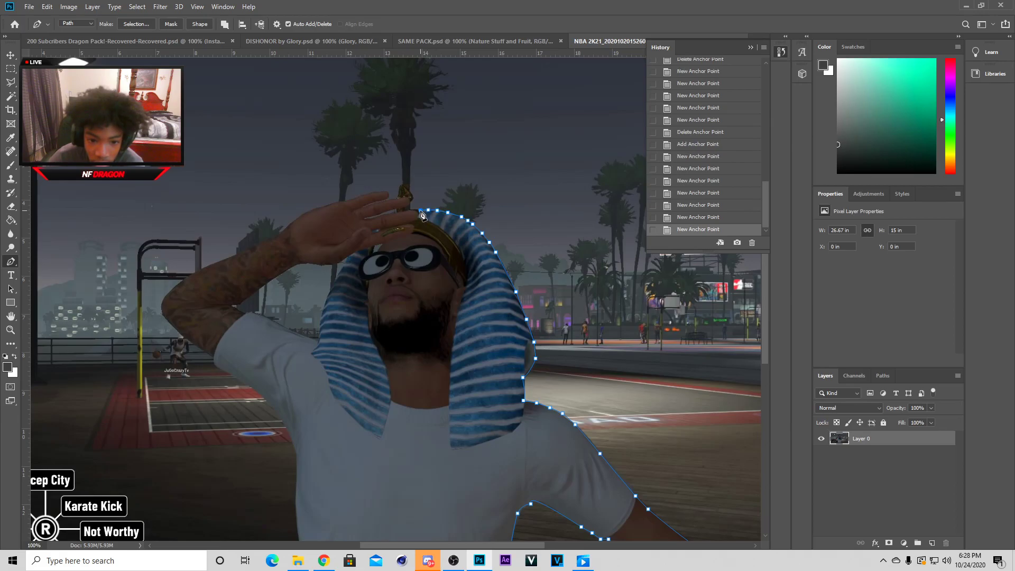
click(420, 210)
click(412, 209)
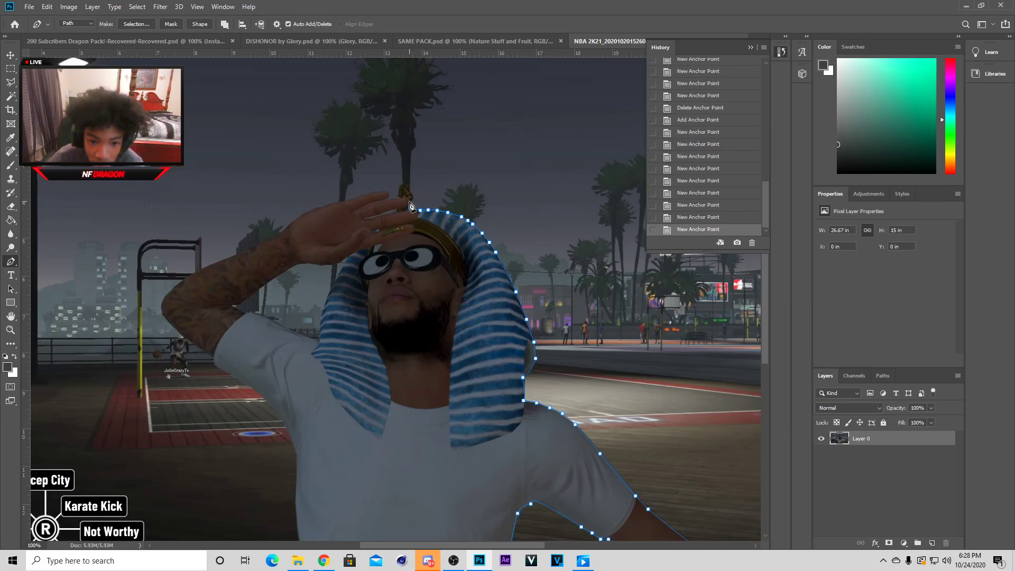
Outline the small gold ornament above the headdress down to the fingertips, removing a misplaced anchor point
click(410, 207)
click(411, 203)
click(410, 199)
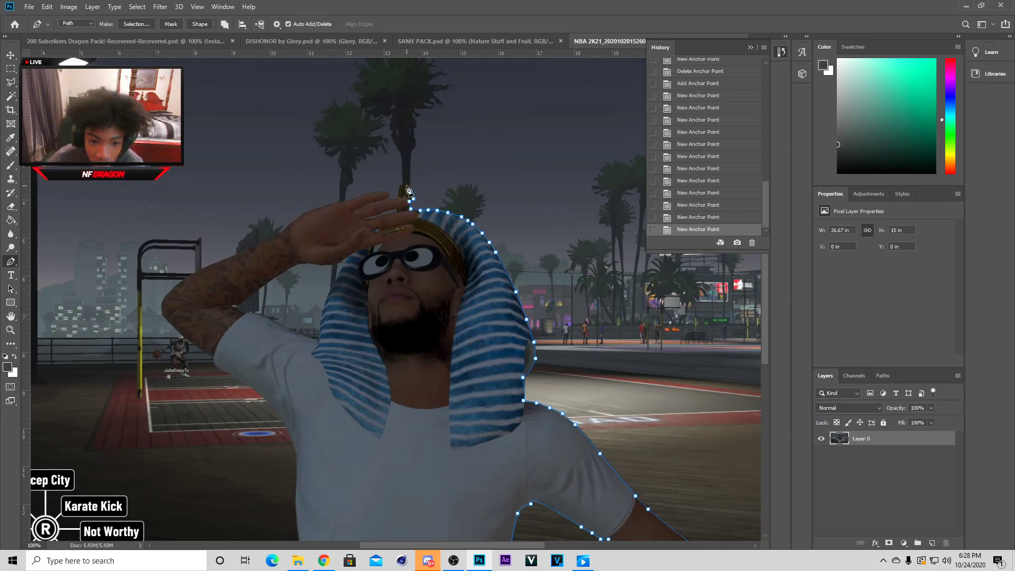
click(405, 185)
click(400, 184)
click(399, 194)
click(399, 195)
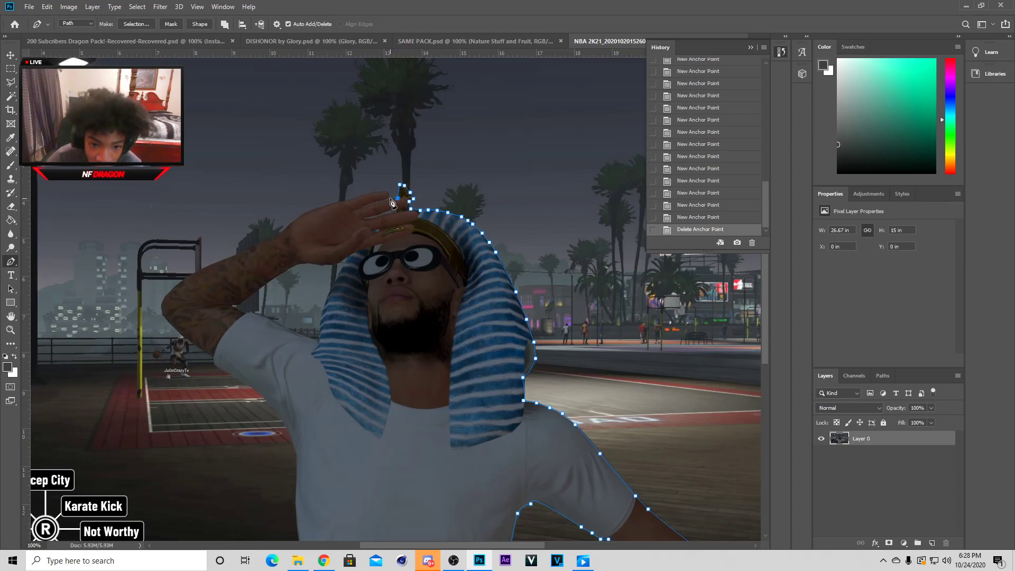
Continue the Pen path from the fingertips along the upper edge of the raised hand to the wrist
click(387, 194)
click(388, 194)
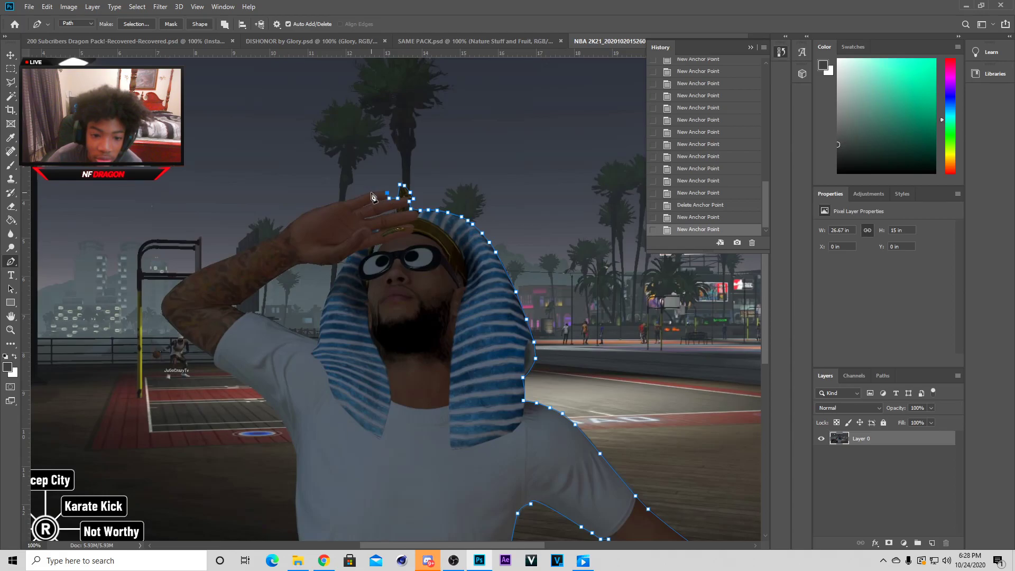
click(342, 199)
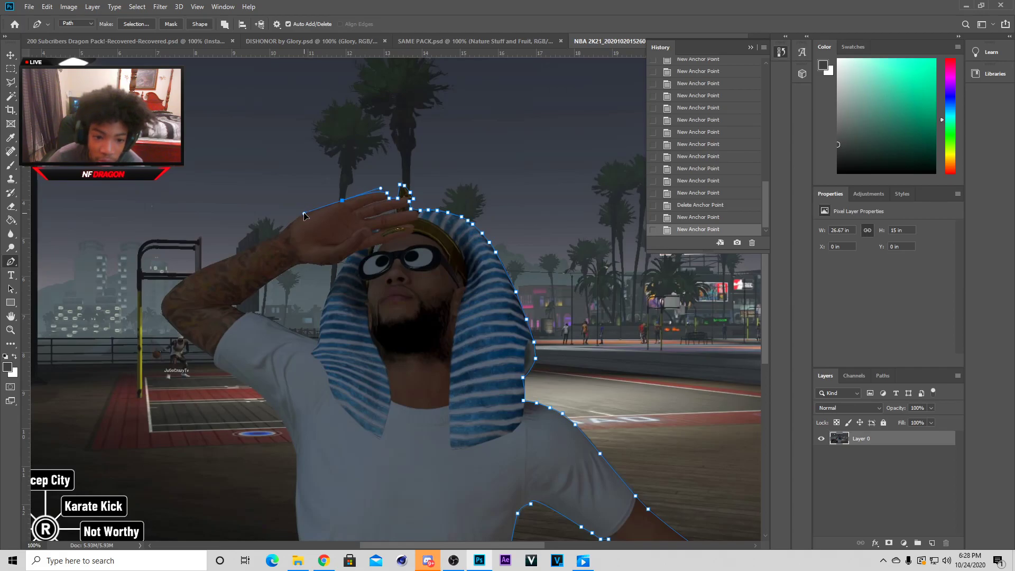
click(304, 214)
click(291, 222)
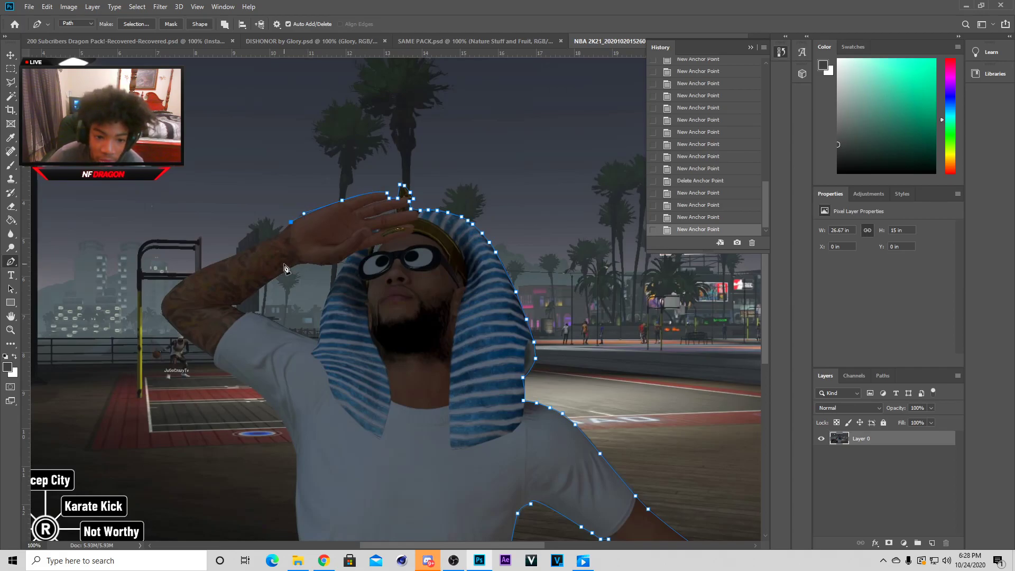
click(280, 234)
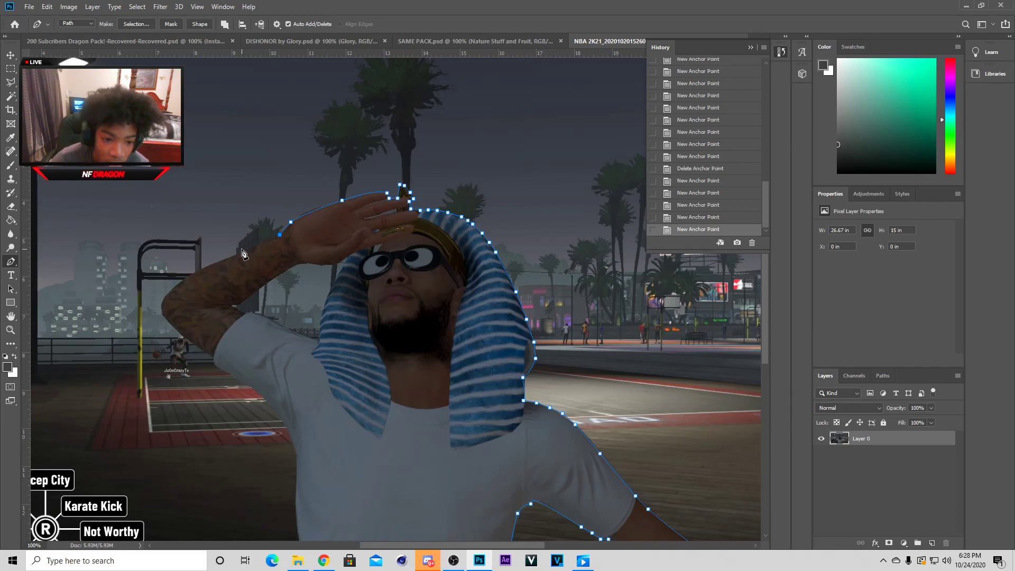
Trace the outer edge of the forearm, around the elbow, and along the sleeve onto the side of the shirt
mouse_move(291, 222)
mouse_down()
mouse_move(298, 219)
mouse_move(291, 228)
mouse_up()
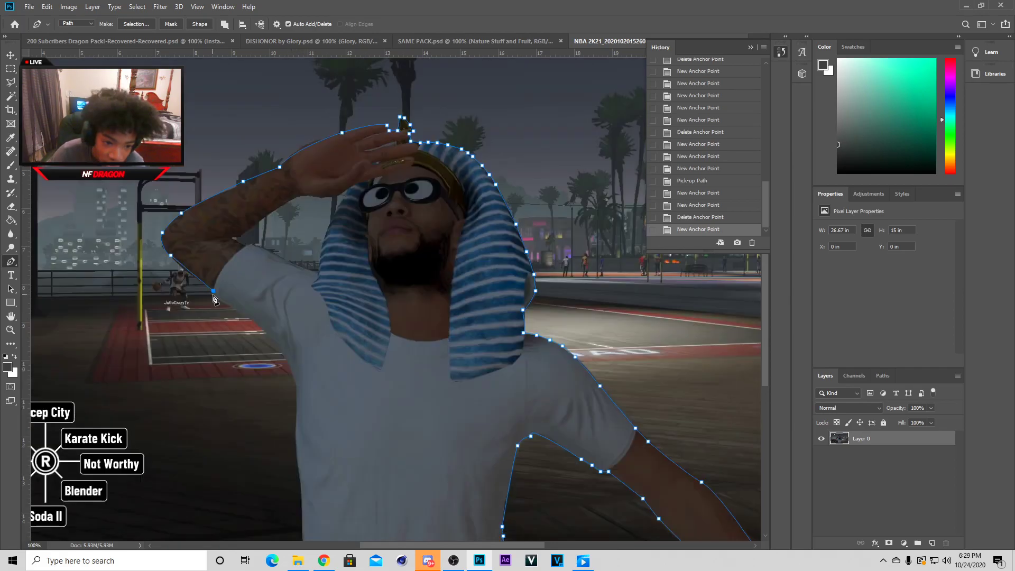
drag(213, 292, 225, 302)
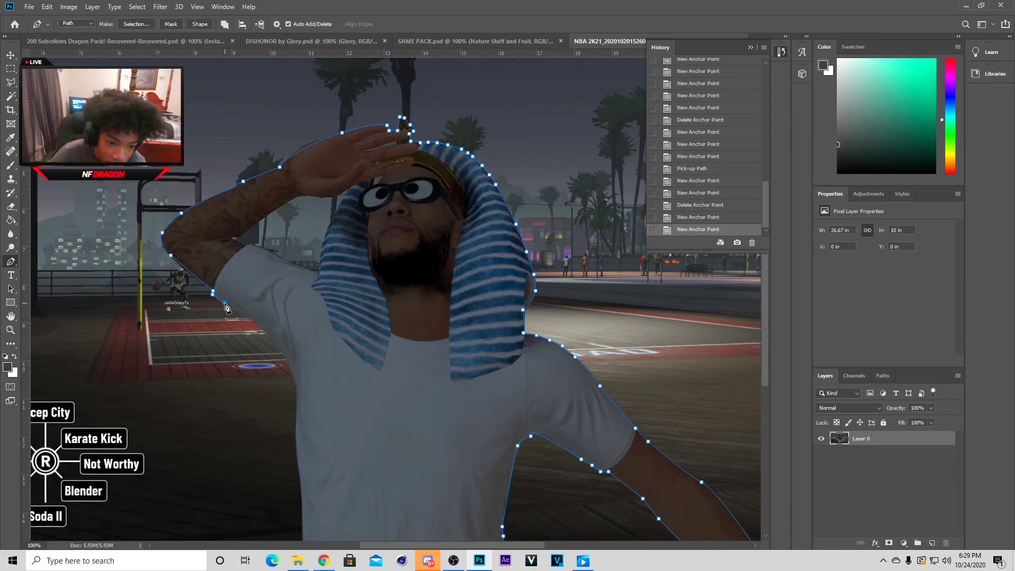
drag(280, 350, 294, 379)
scroll(296, 365, down, 2)
click(297, 340)
click(295, 378)
Extend the path down the shirt's side to the image's lower edge and close it at the starting anchor point
scroll(296, 386, down, 2)
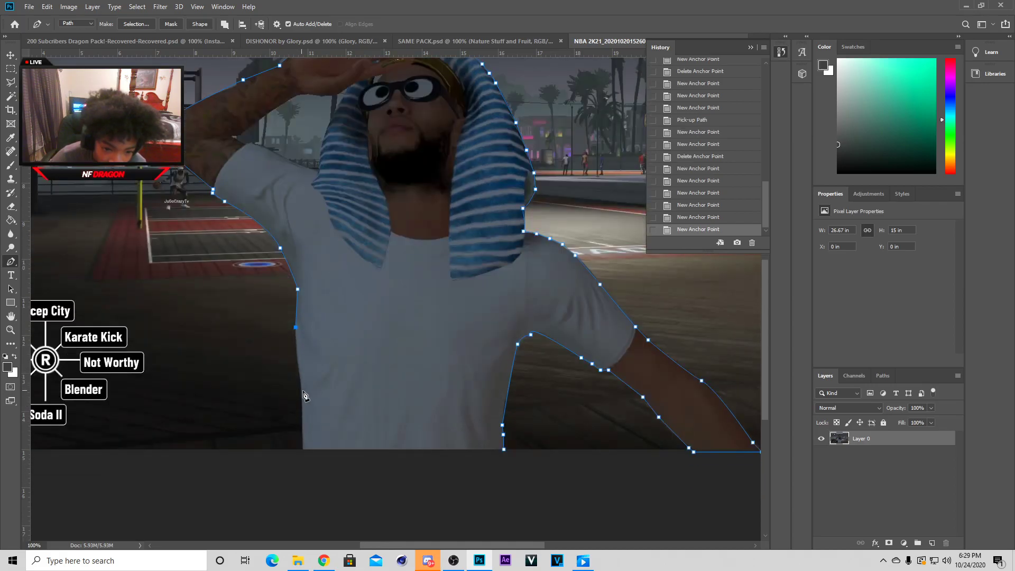
drag(301, 427, 300, 445)
click(303, 449)
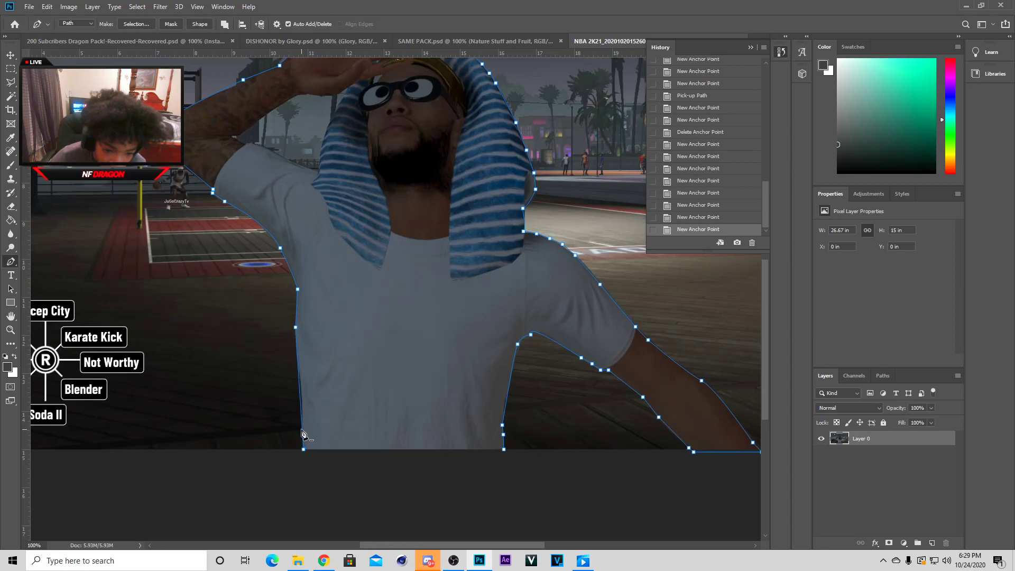
click(302, 430)
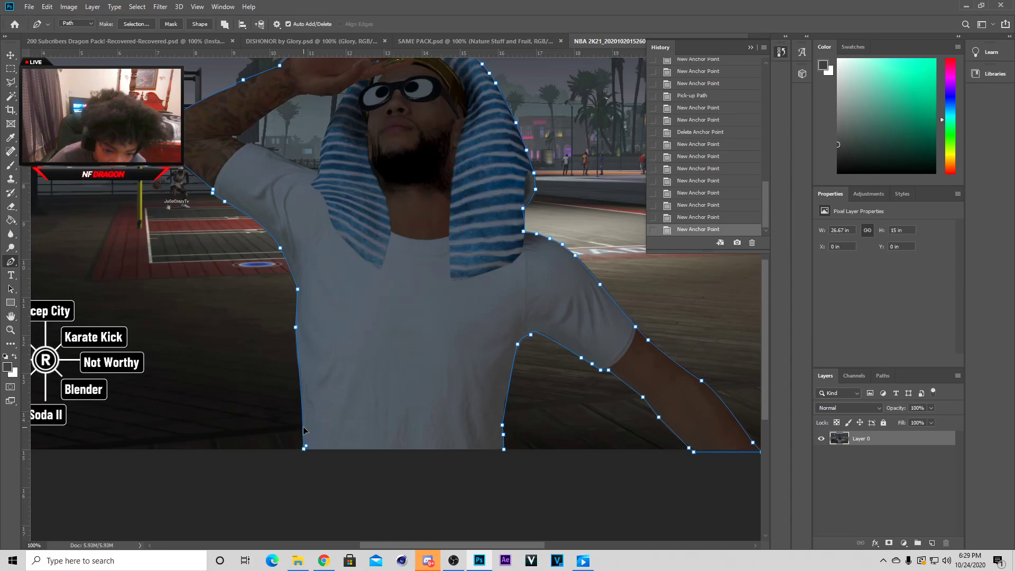
click(504, 449)
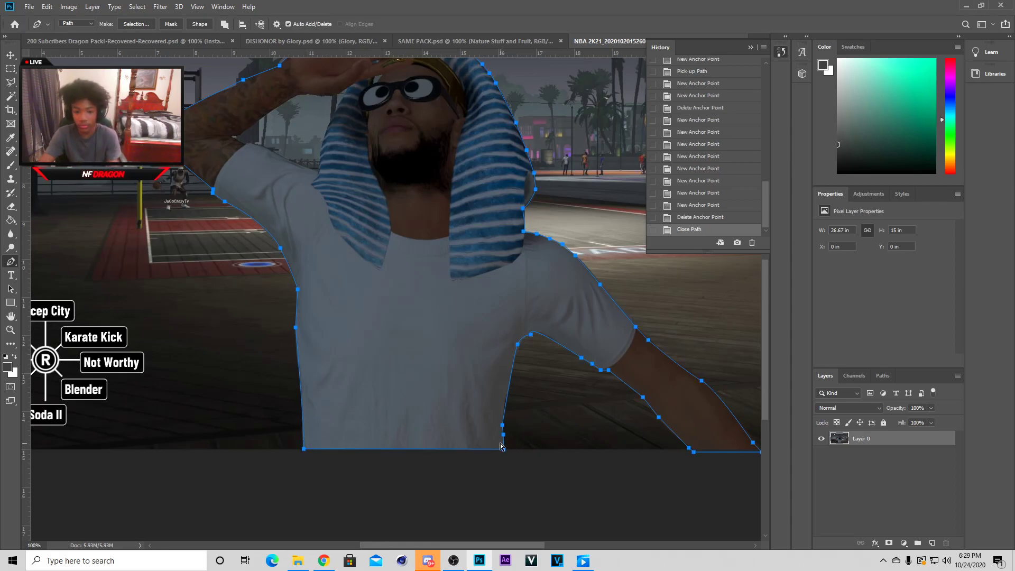
Convert the closed path around the character into a selection
key(ctrl+minus)
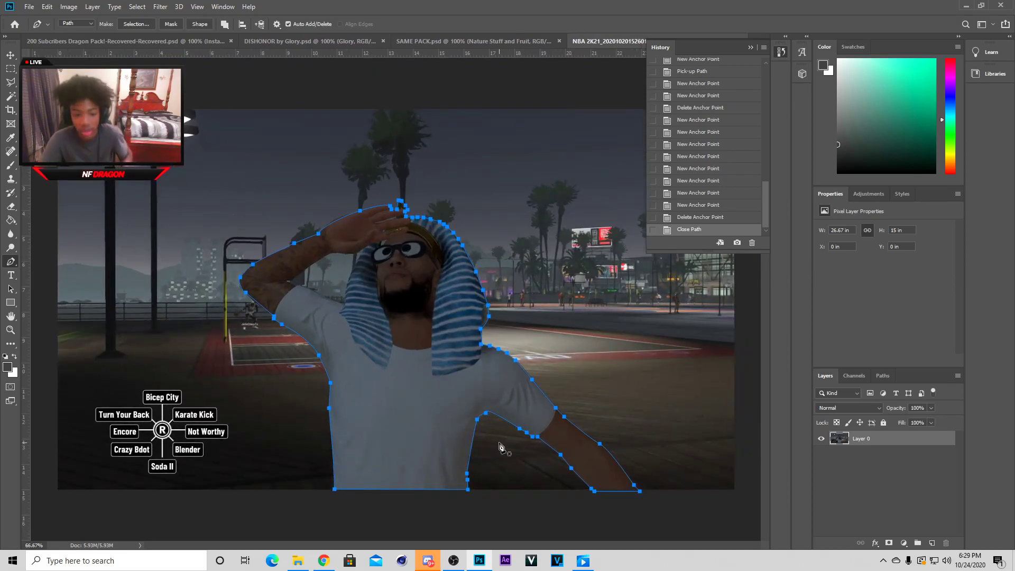
right_click(406, 403)
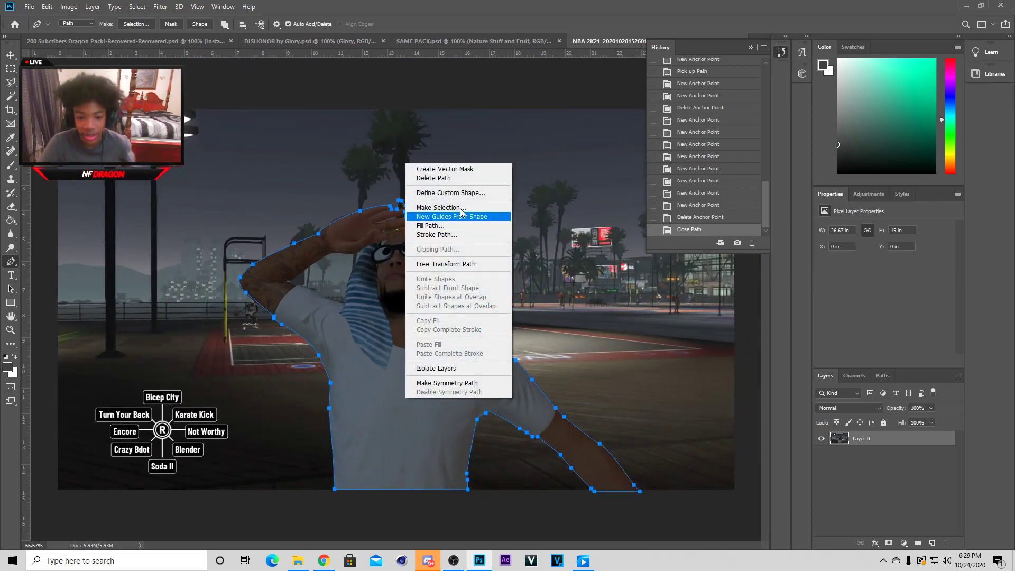
click(438, 215)
click(564, 150)
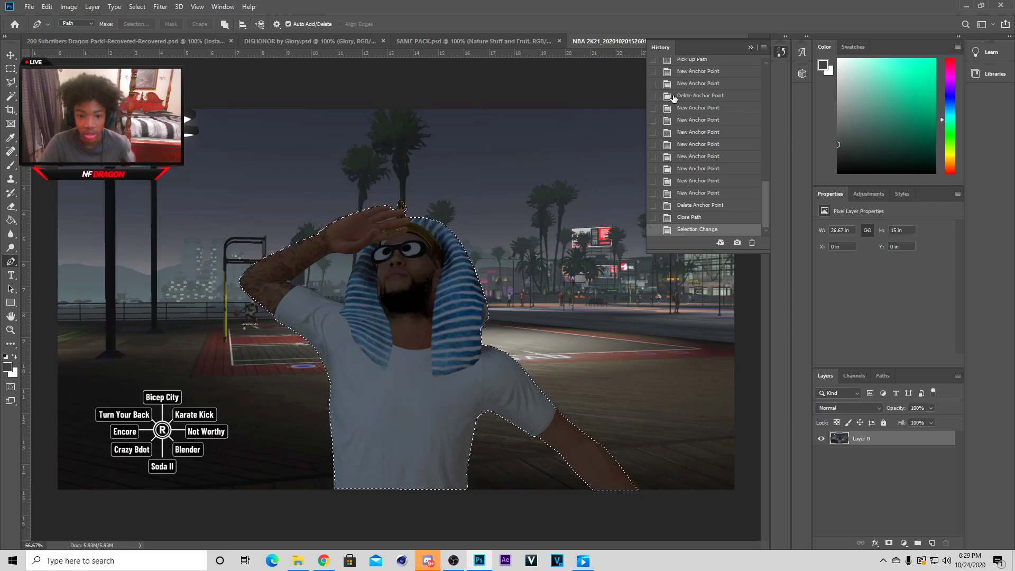
Copy the selected character to a new layer with Layer Via Copy and hide Layer 0
click(749, 48)
key(l)
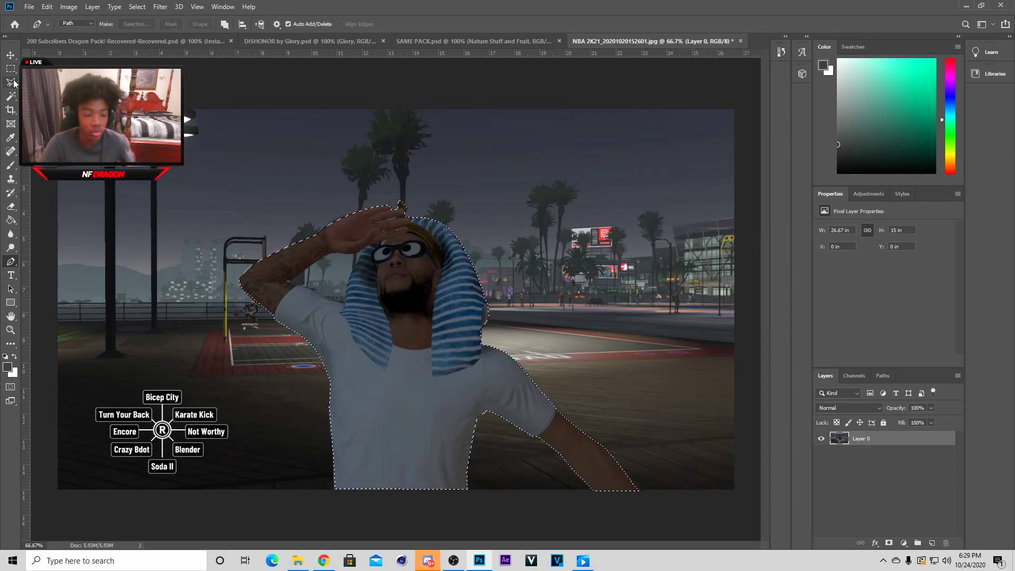
right_click(405, 326)
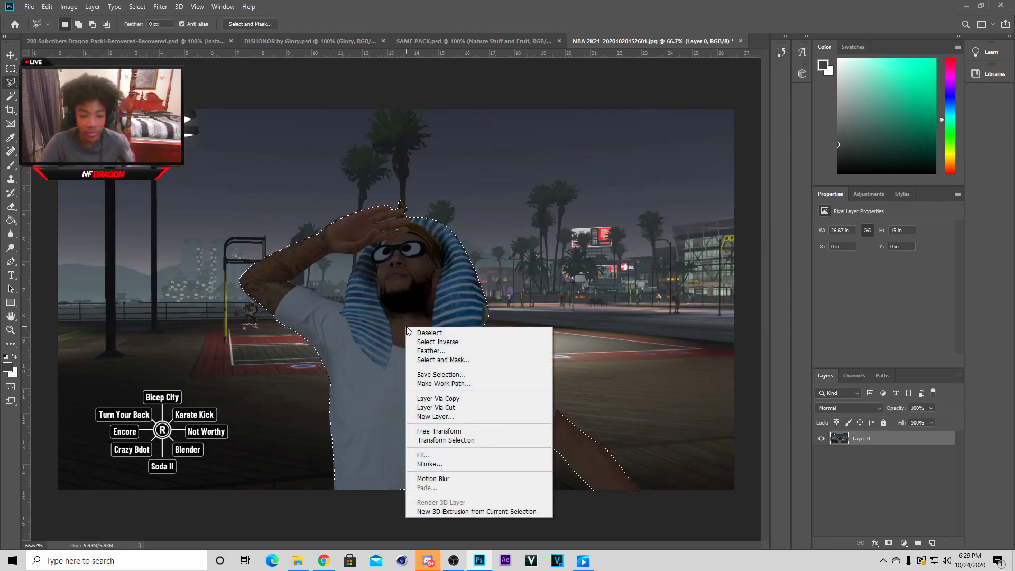
click(465, 403)
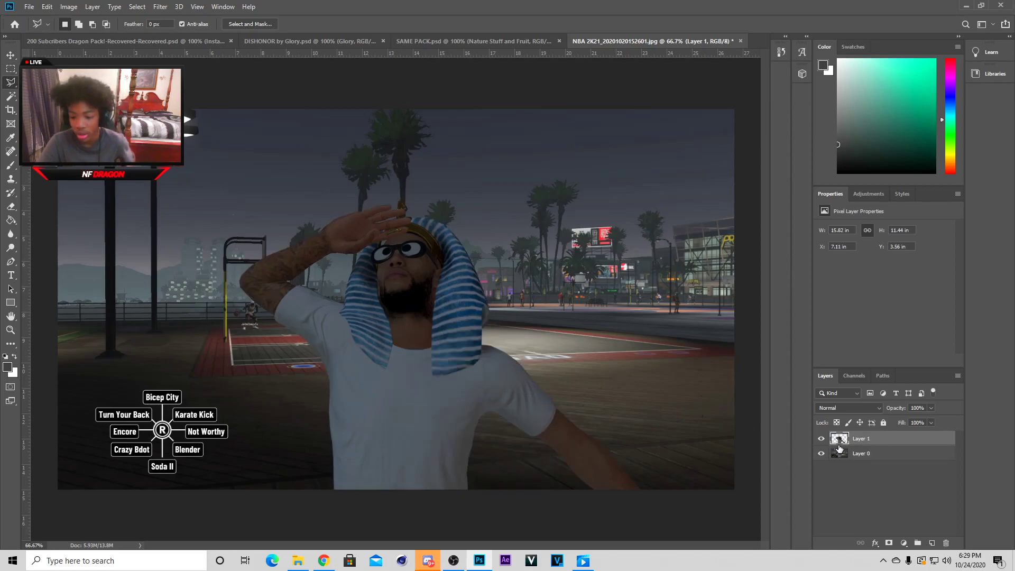
click(821, 454)
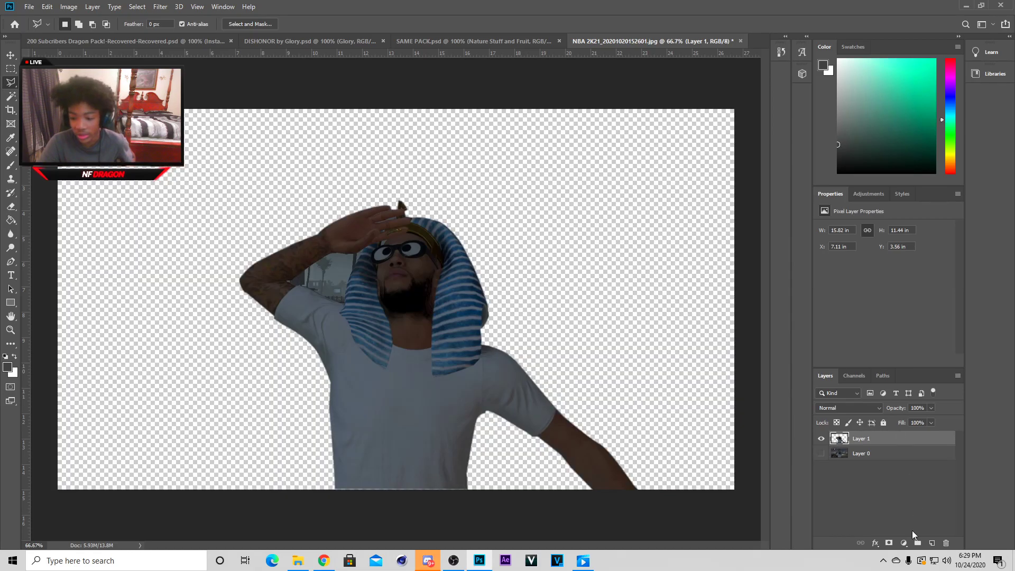
Add an Exposure adjustment layer above the cut-out and set its exposure to +1.96
click(904, 543)
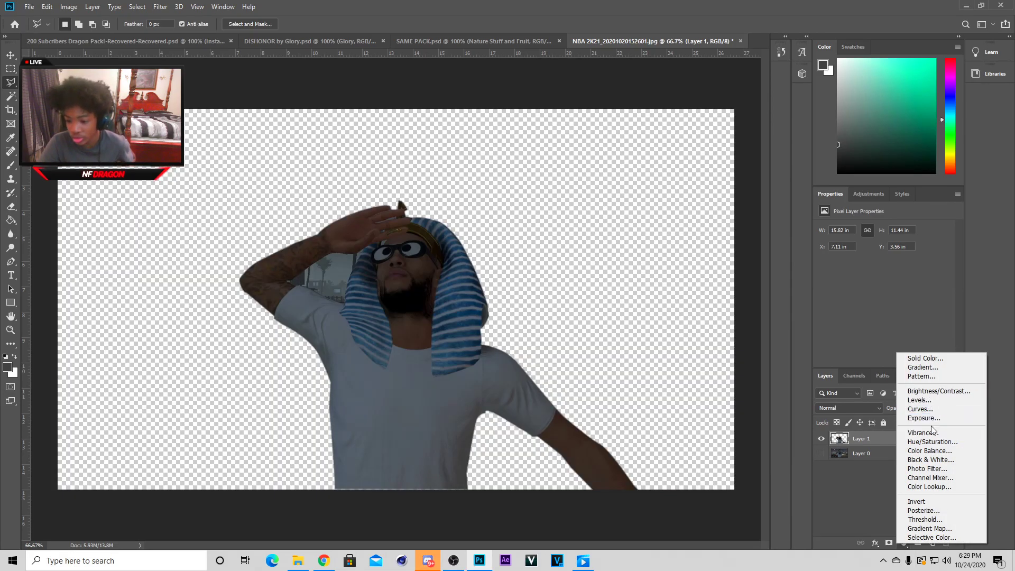
click(926, 418)
drag(887, 256, 899, 258)
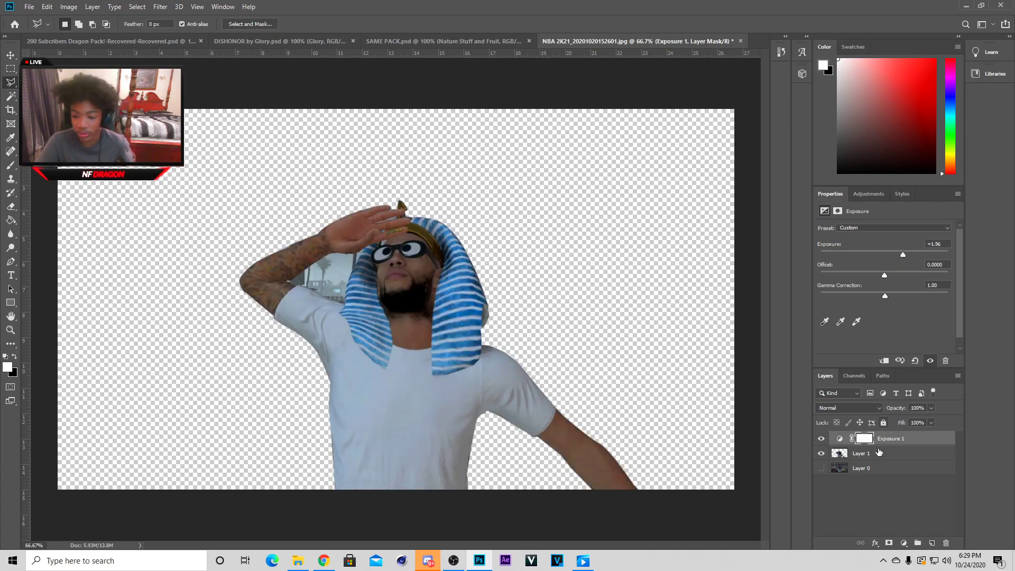
On Layer 1, trace a closed Pen path around the leftover background between the raised arm, headdress and shoulder
click(857, 452)
key(ctrl+plus)
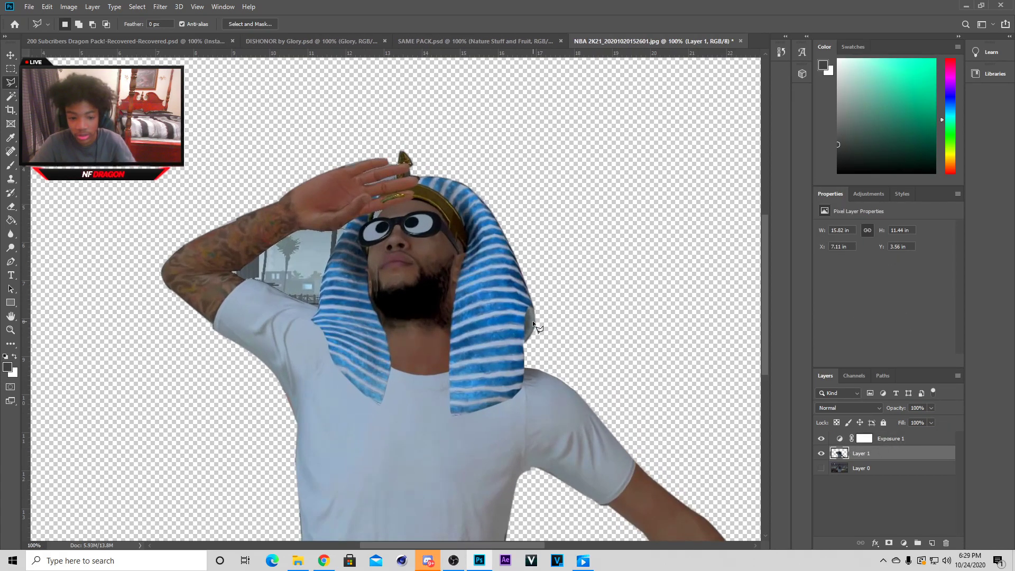
click(11, 261)
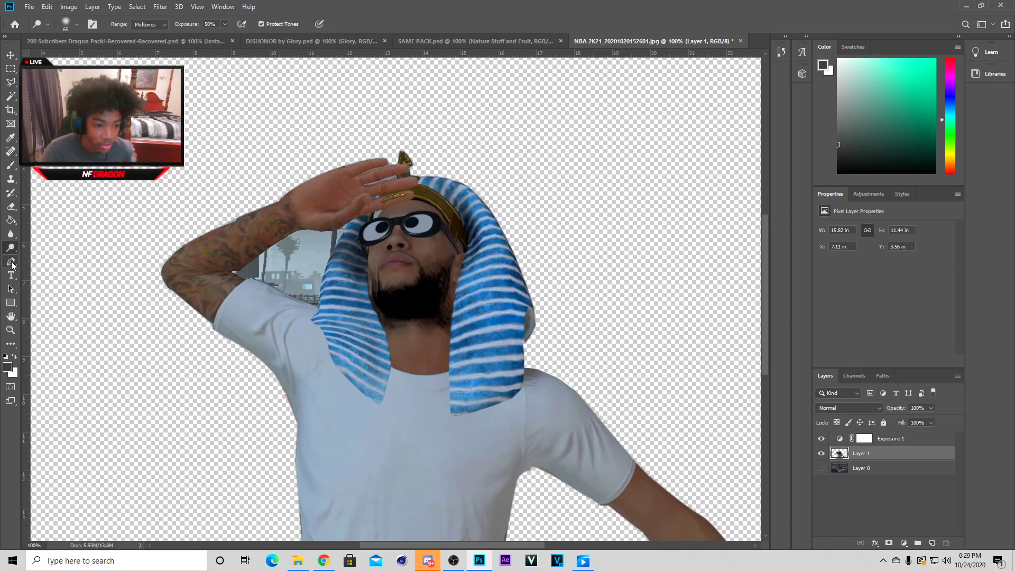
click(318, 309)
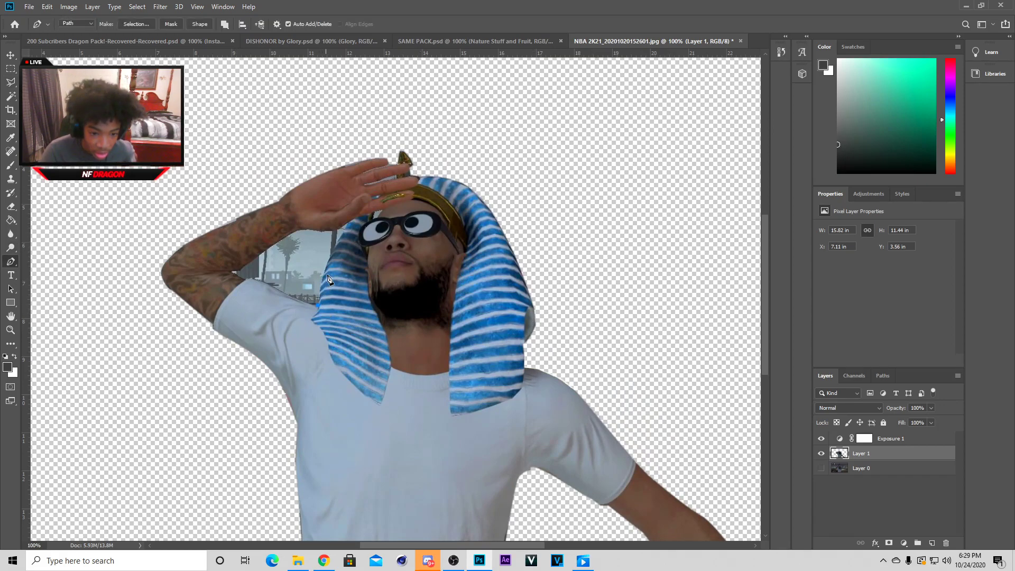
click(347, 223)
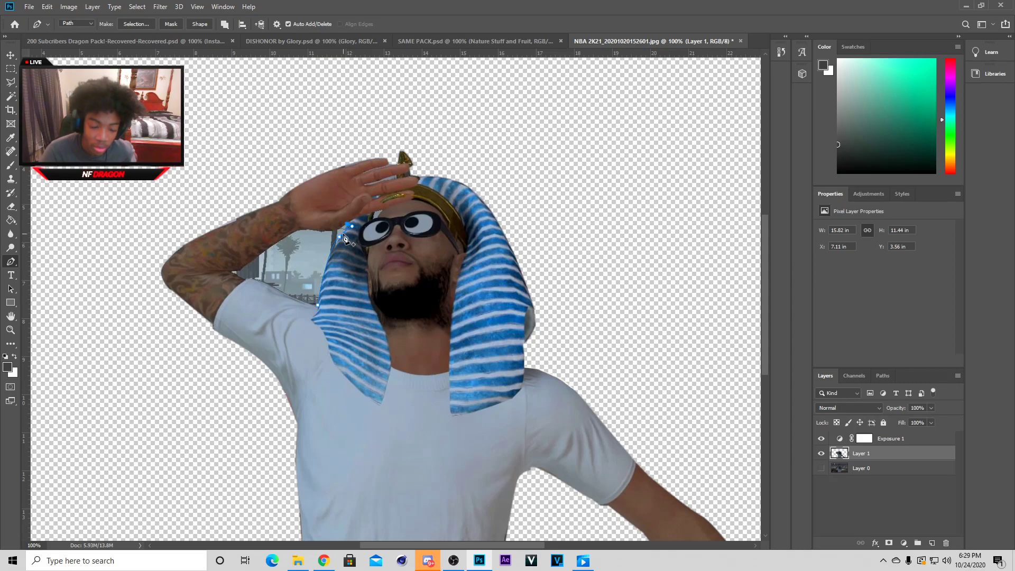
click(336, 229)
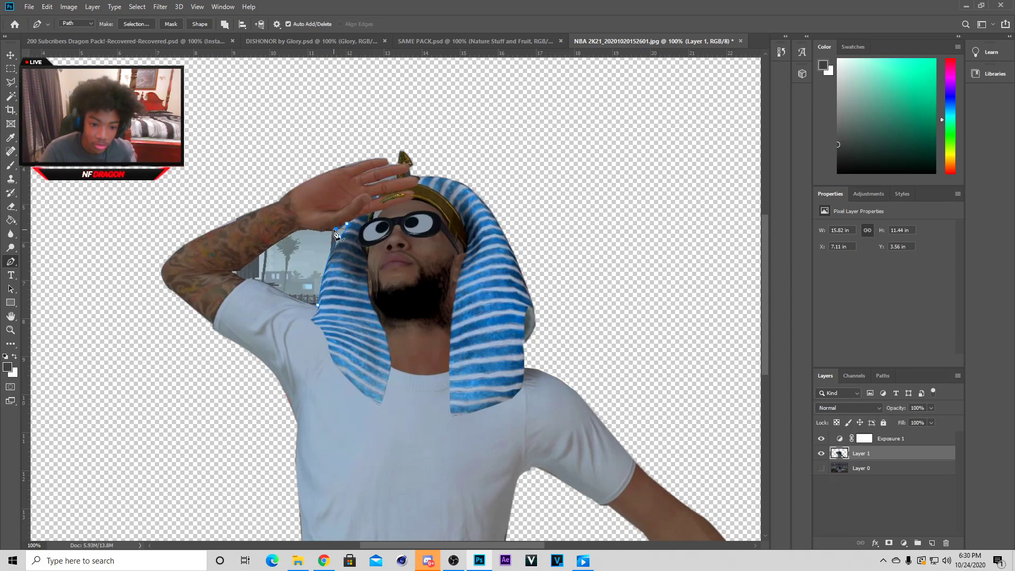
mouse_move(336, 229)
mouse_down()
mouse_move(328, 233)
mouse_move(336, 232)
mouse_up()
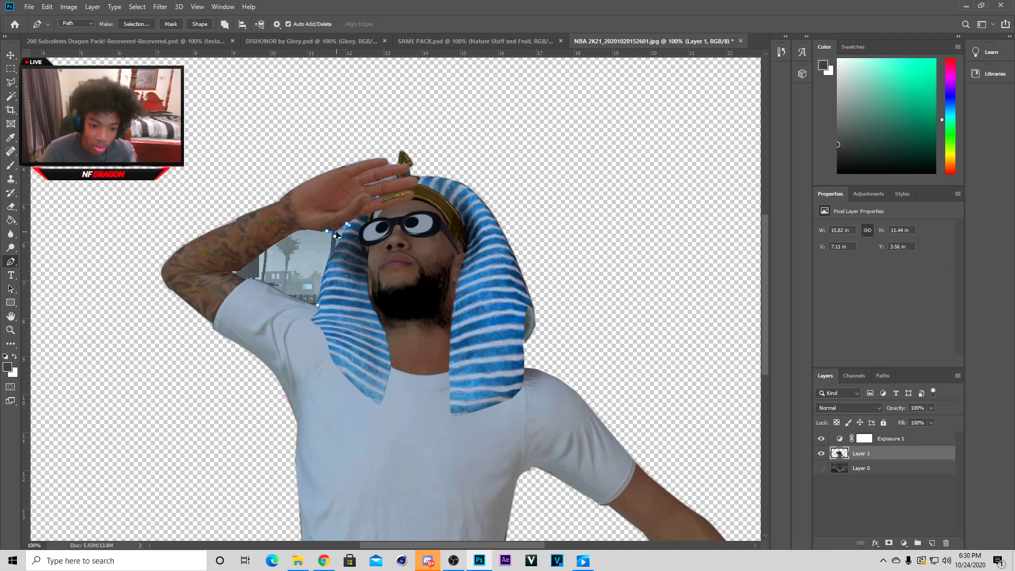
click(309, 228)
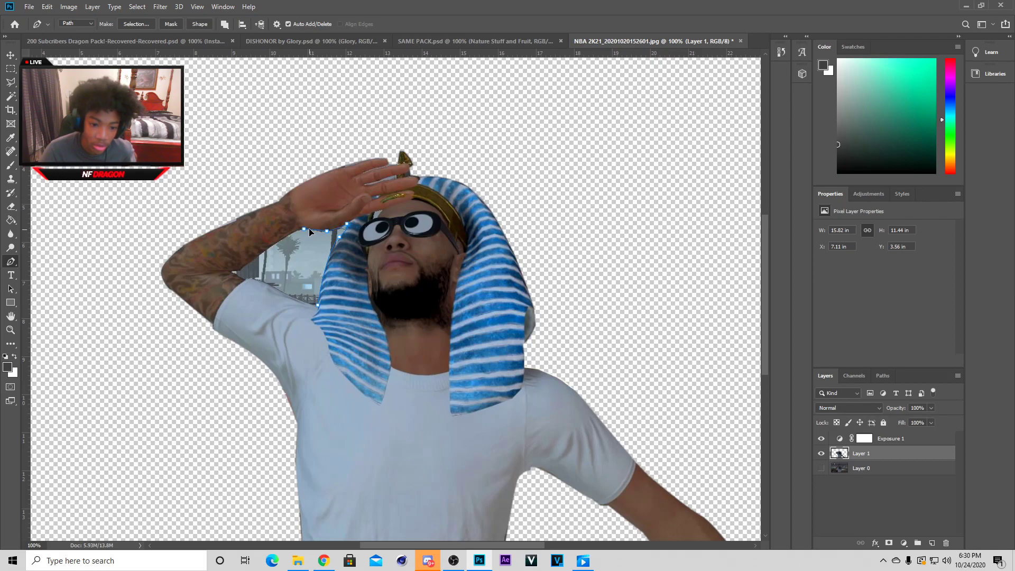
click(233, 271)
drag(301, 303, 312, 305)
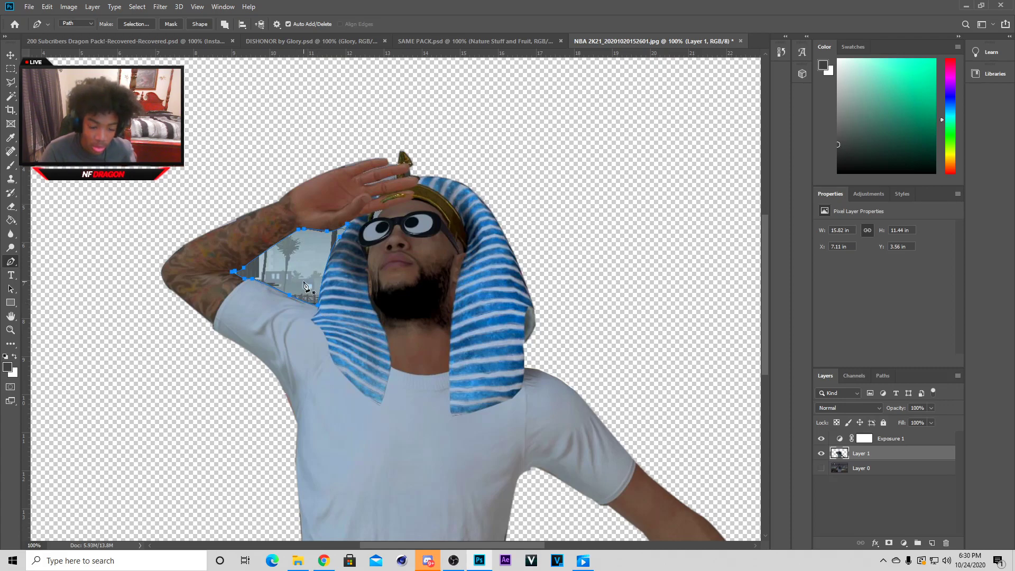
Convert the path around the leftover background gap into a selection
right_click(305, 283)
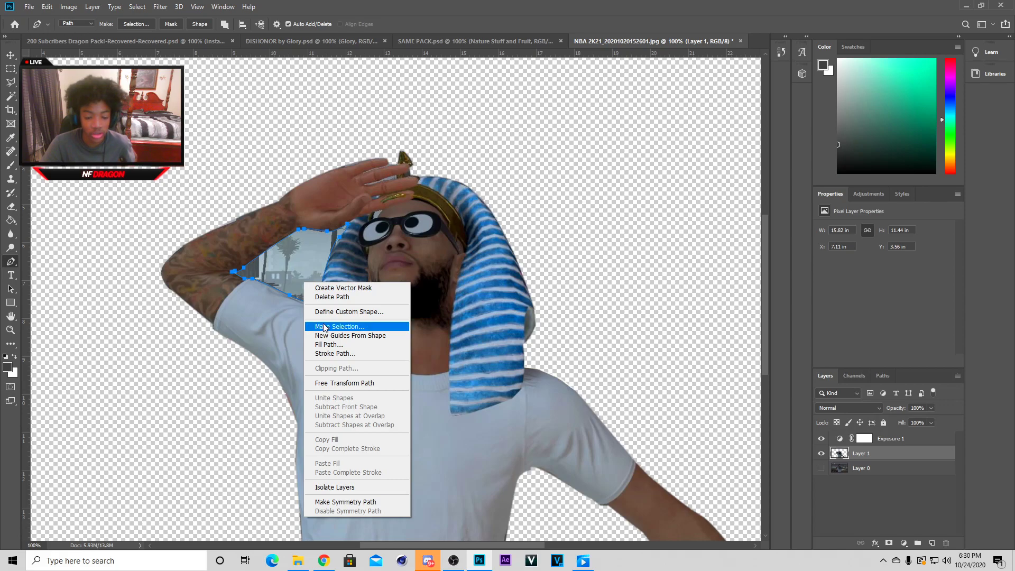
click(324, 326)
click(562, 149)
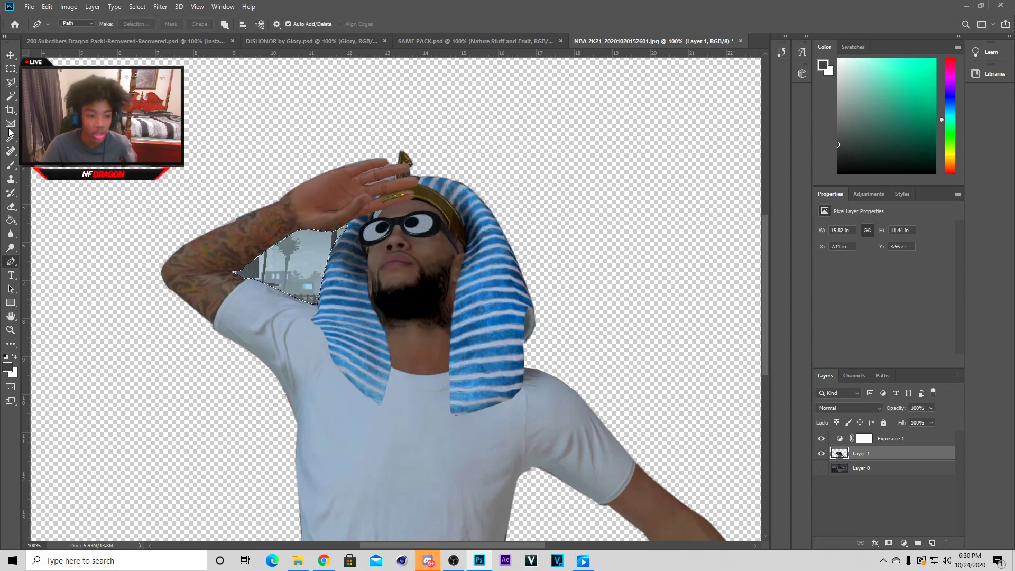
Cut the selected background patch onto its own layer with Layer Via Cut and hide that layer
key(l)
right_click(298, 252)
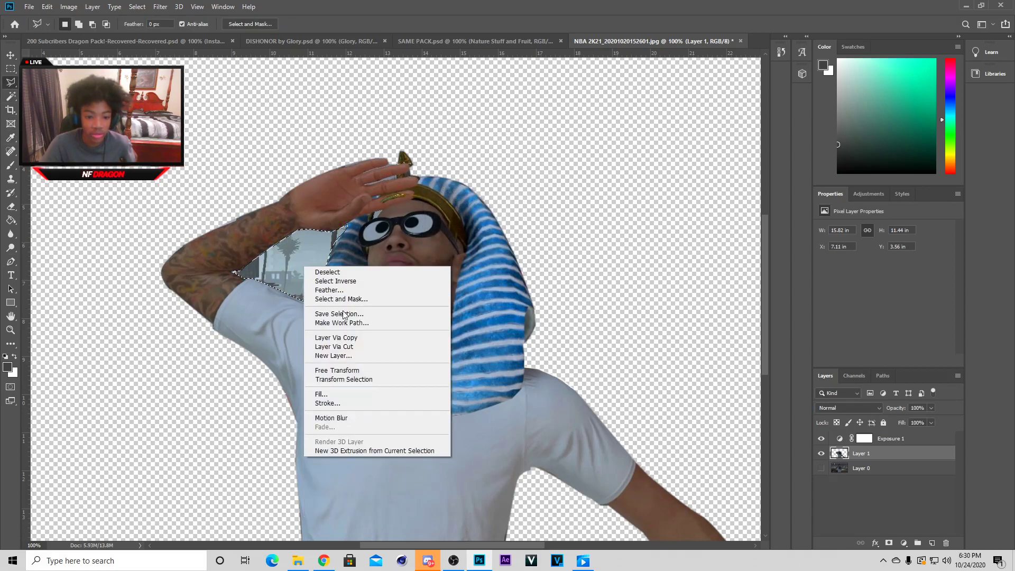
click(334, 347)
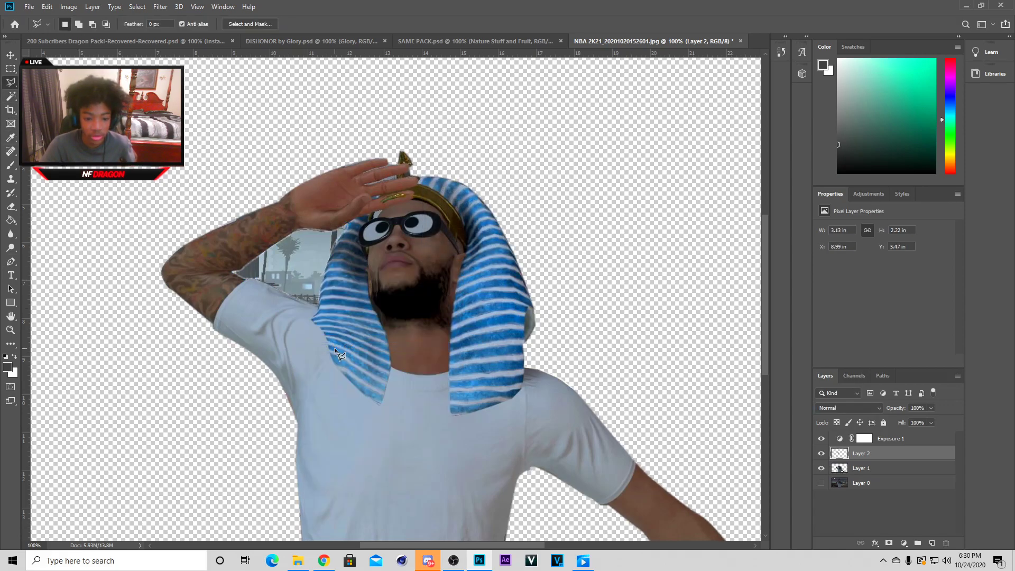
click(821, 454)
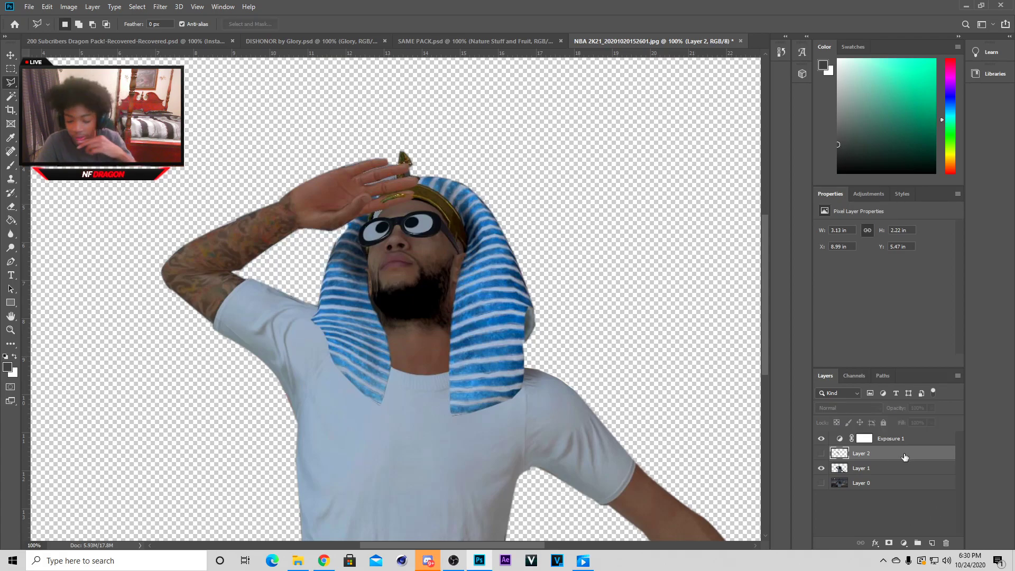
Activate the Move tool and select Layer 1, which holds the character cut-out
key(ctrl+minus)
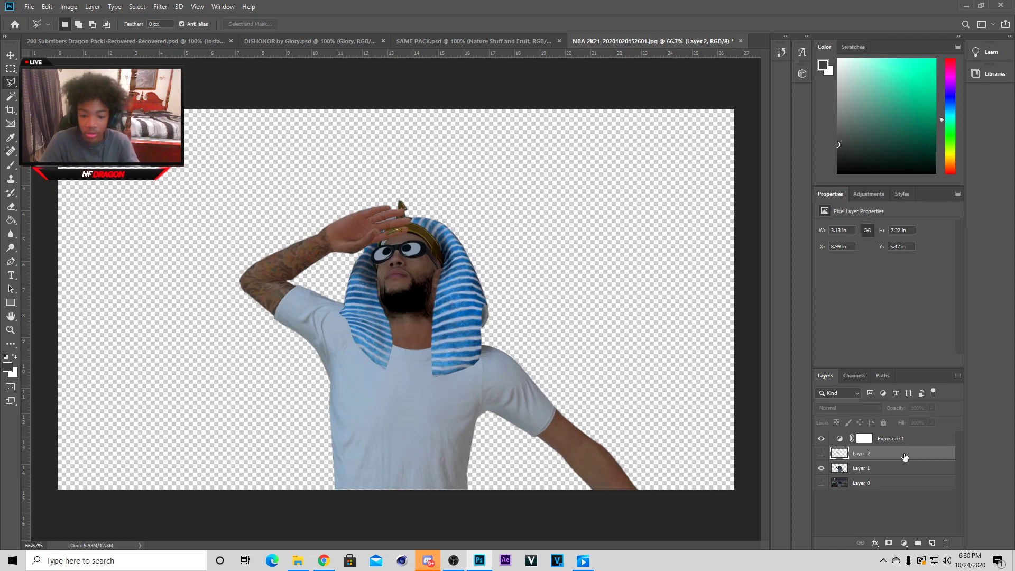
click(10, 55)
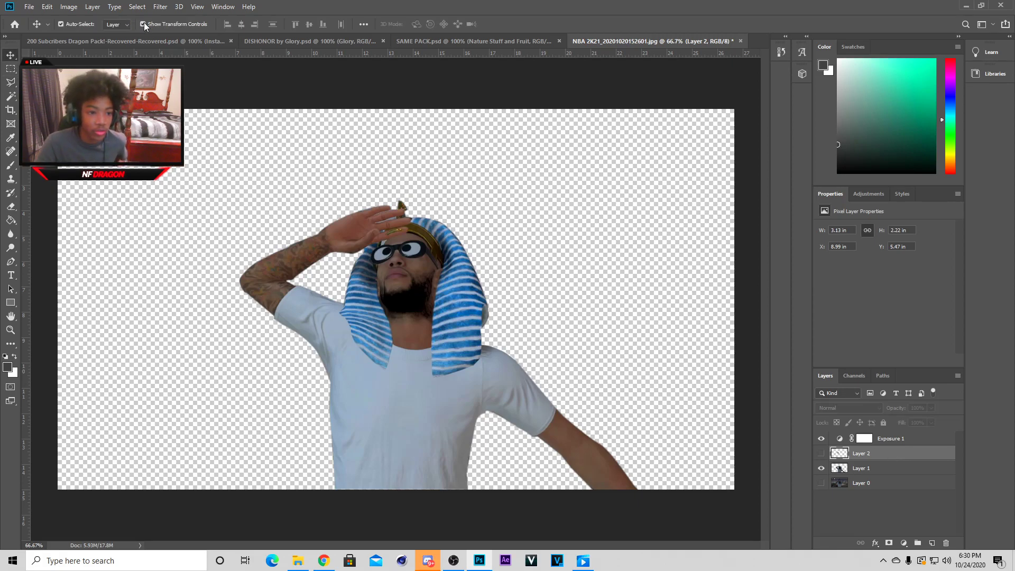
click(888, 468)
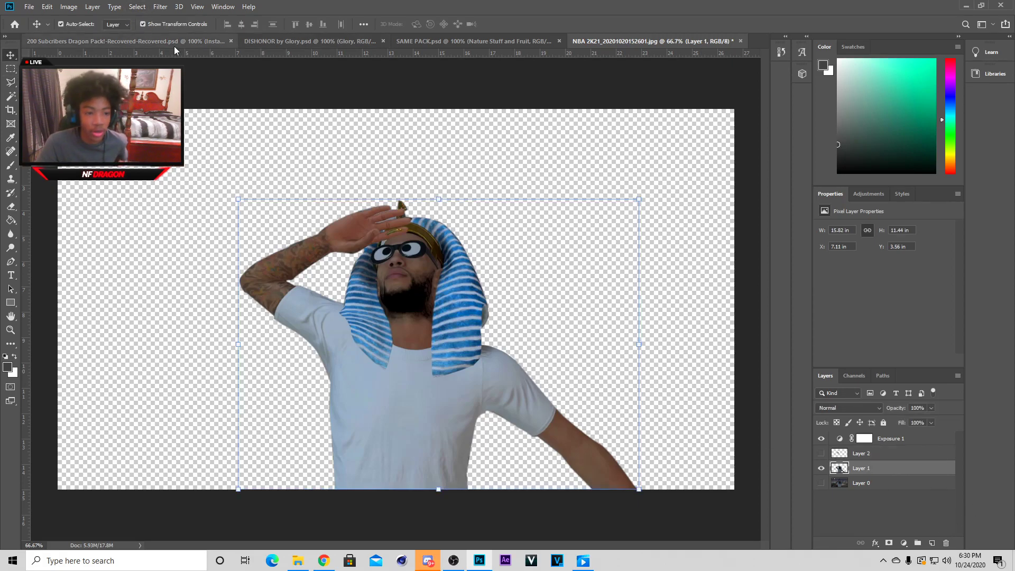
Open the Magic Bullet Looks filter on Layer 1 and raise its Exposure to +0.70 stops
click(160, 6)
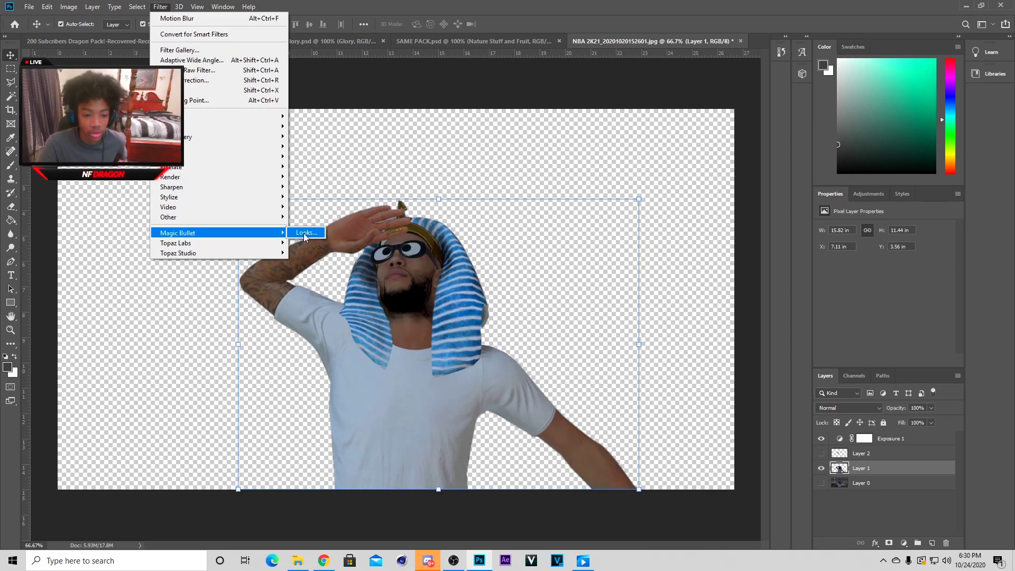
click(305, 234)
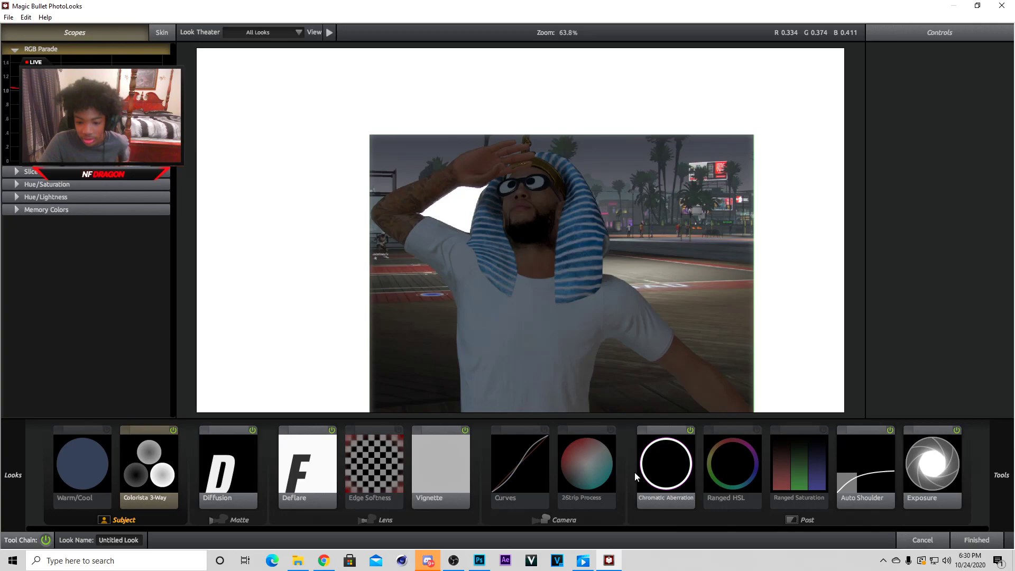
click(648, 468)
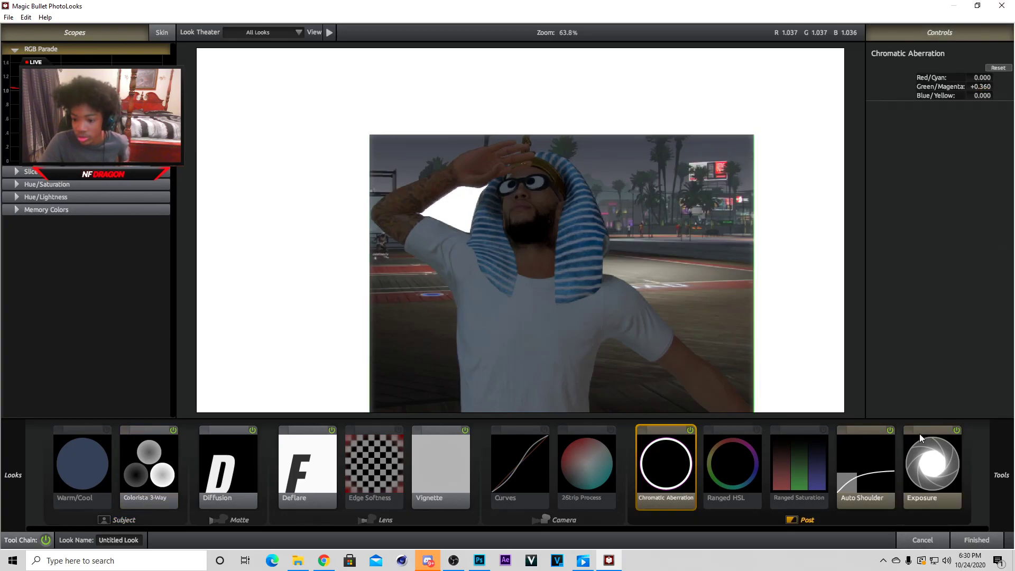
click(926, 460)
drag(987, 79, 1005, 78)
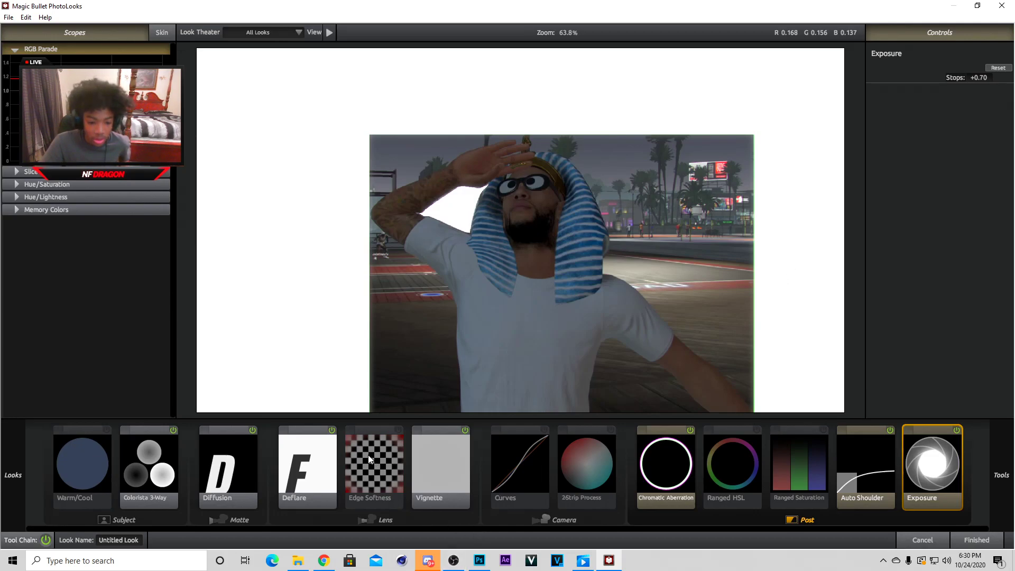
Set Chromatic Aberration Green/Magenta to +0.490 and Exposure to +1.30 stops, and apply the look to Layer 1
click(294, 465)
click(246, 461)
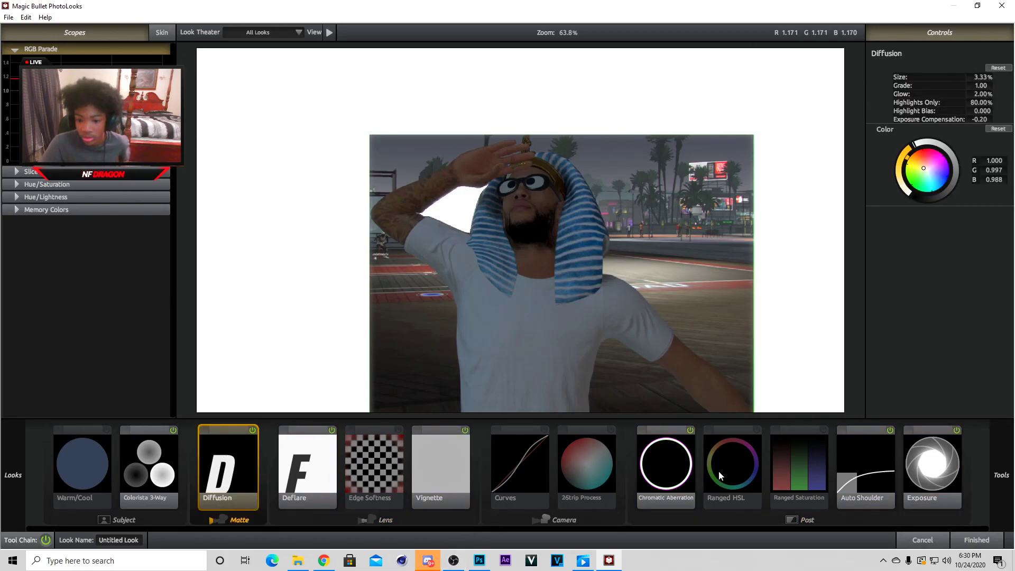
click(685, 476)
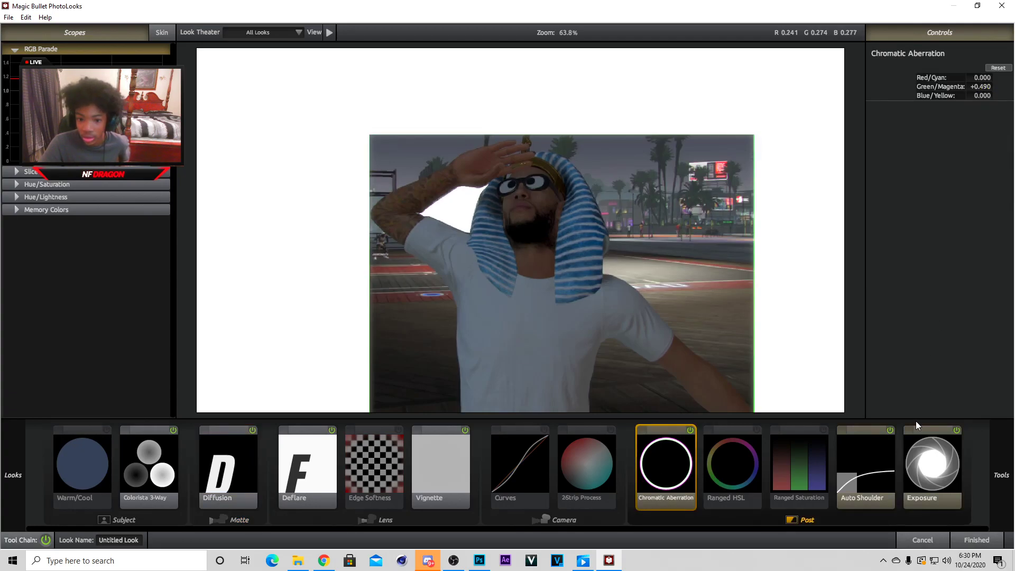
click(917, 478)
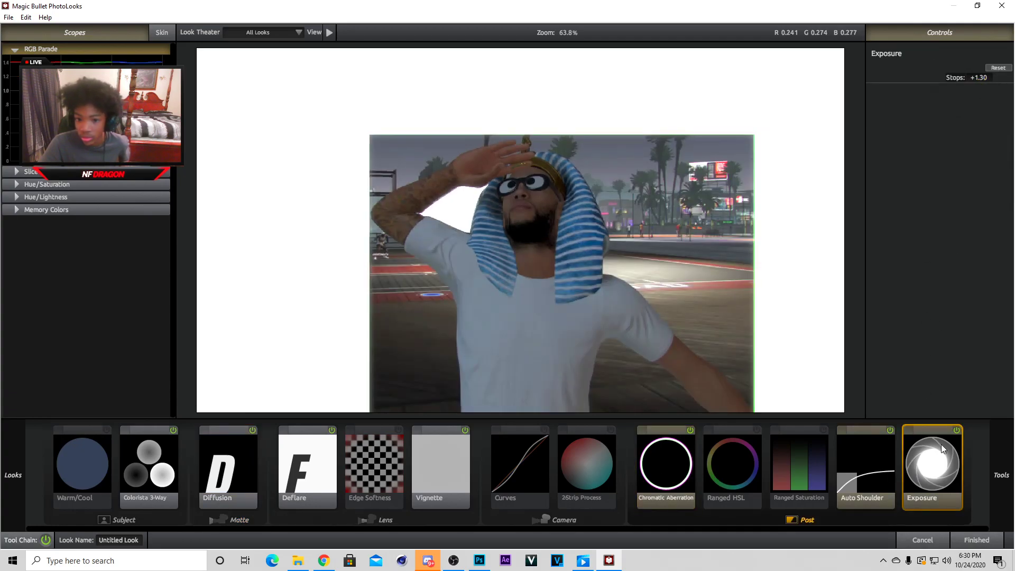
click(977, 540)
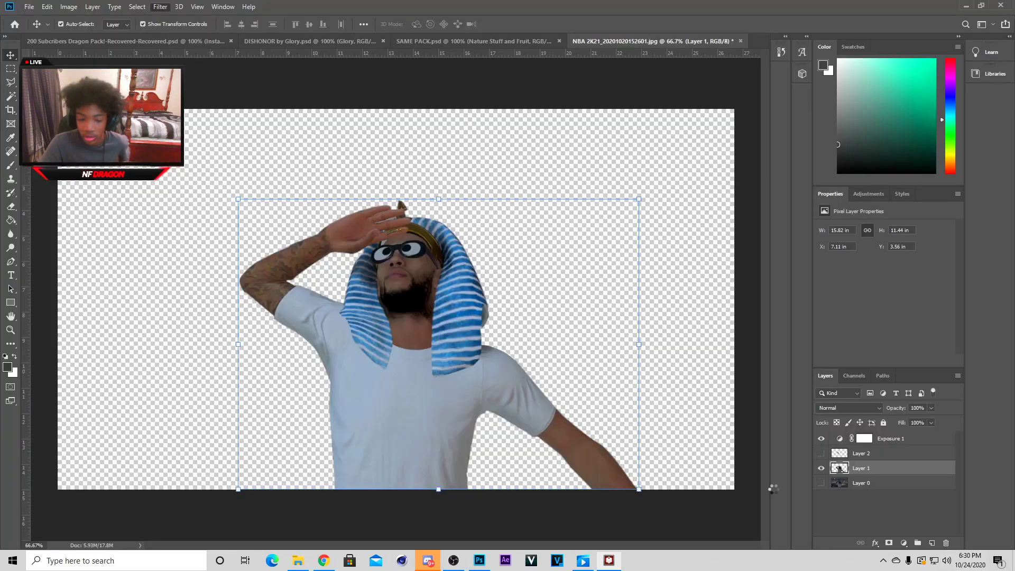
Nudge the character cut-out slightly to the left and commit the transform
click(638, 345)
drag(550, 351, 540, 342)
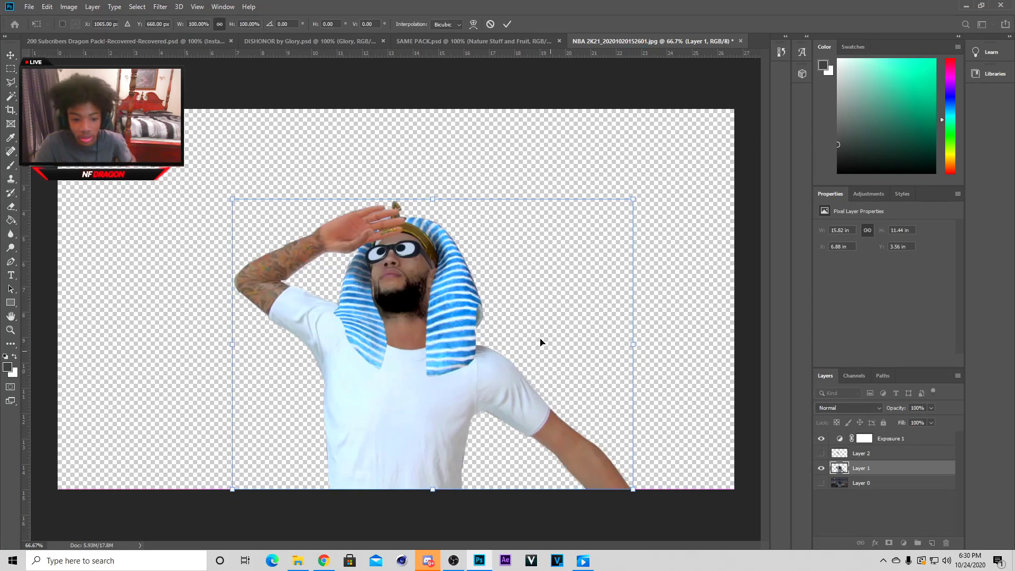
click(507, 24)
Apply the Topaz Adjust 5 filter to Layer 1 with the Crisp preset
click(160, 6)
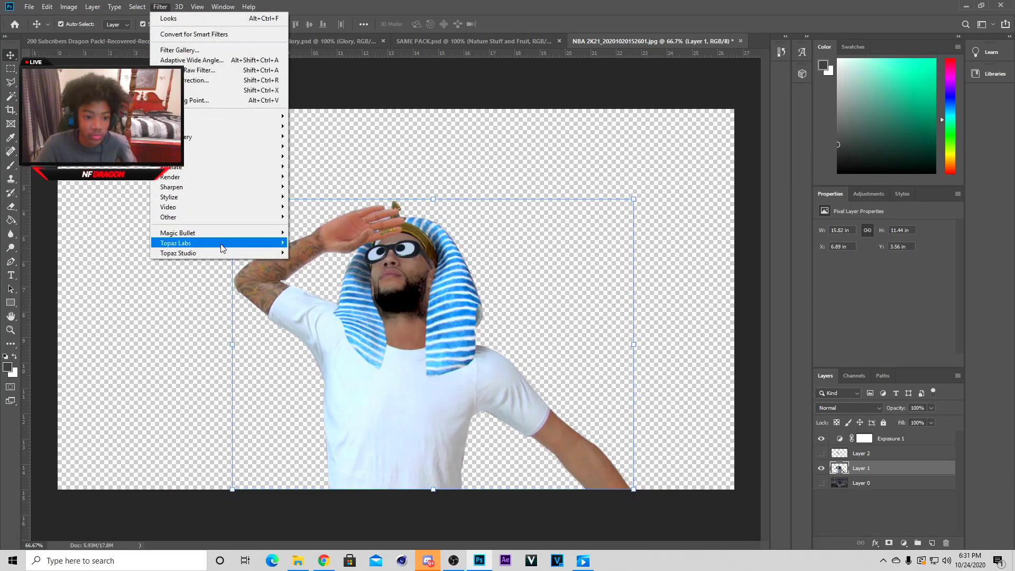
mouse_move(222, 243)
click(304, 243)
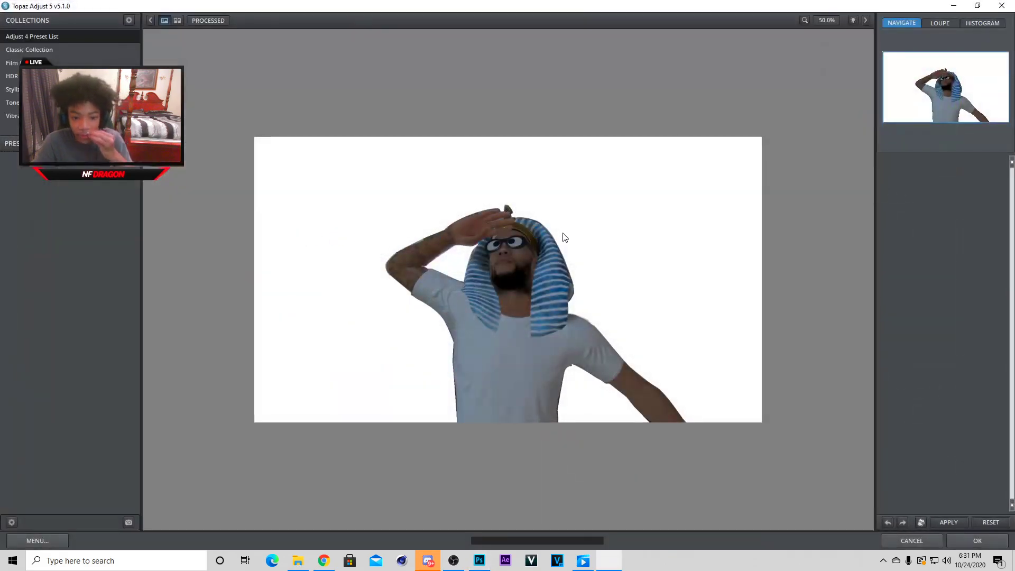
click(69, 203)
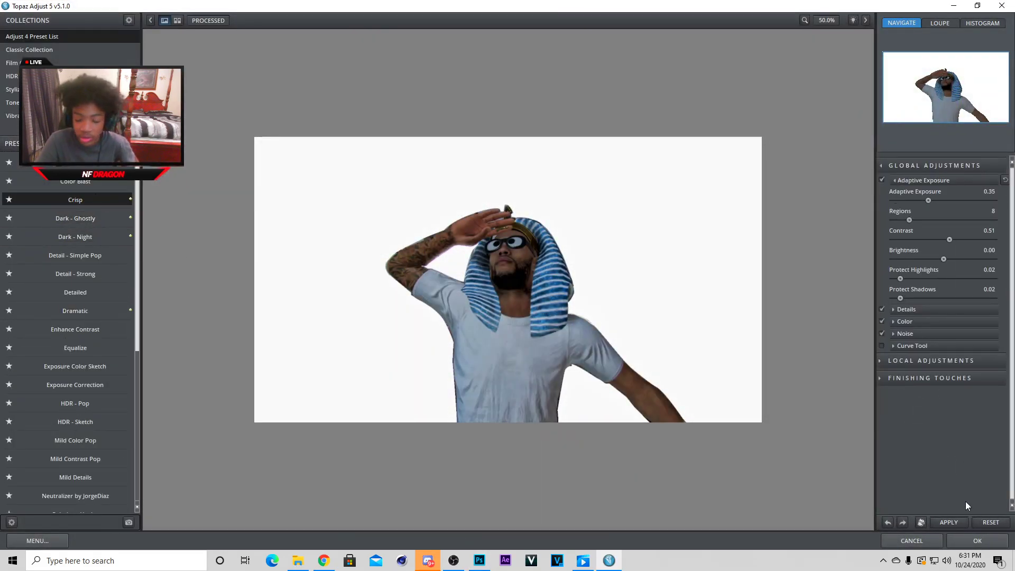
click(972, 541)
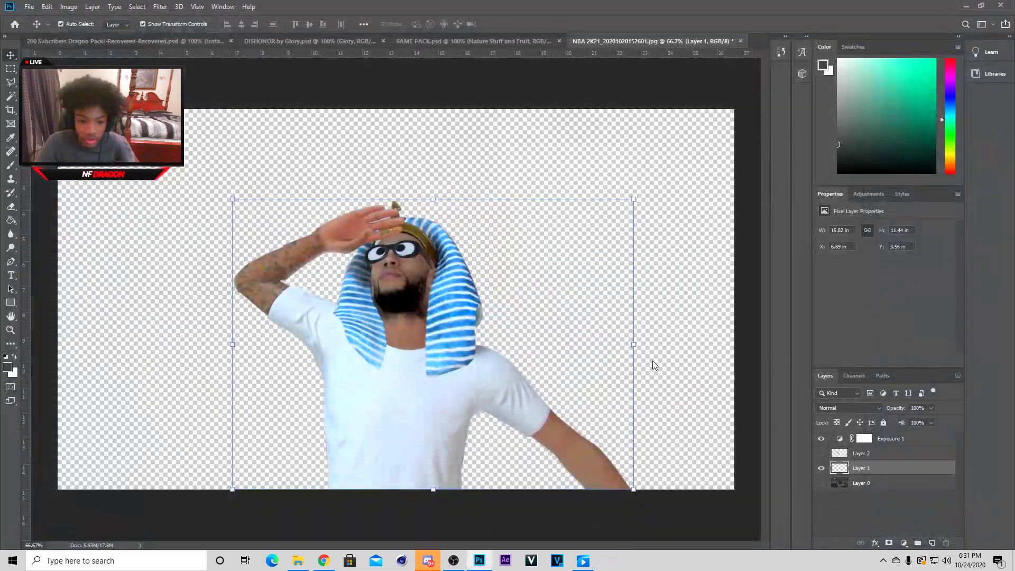
Scale the character cut-out to 112.51% and reposition it around the middle of the canvas
drag(634, 347, 685, 335)
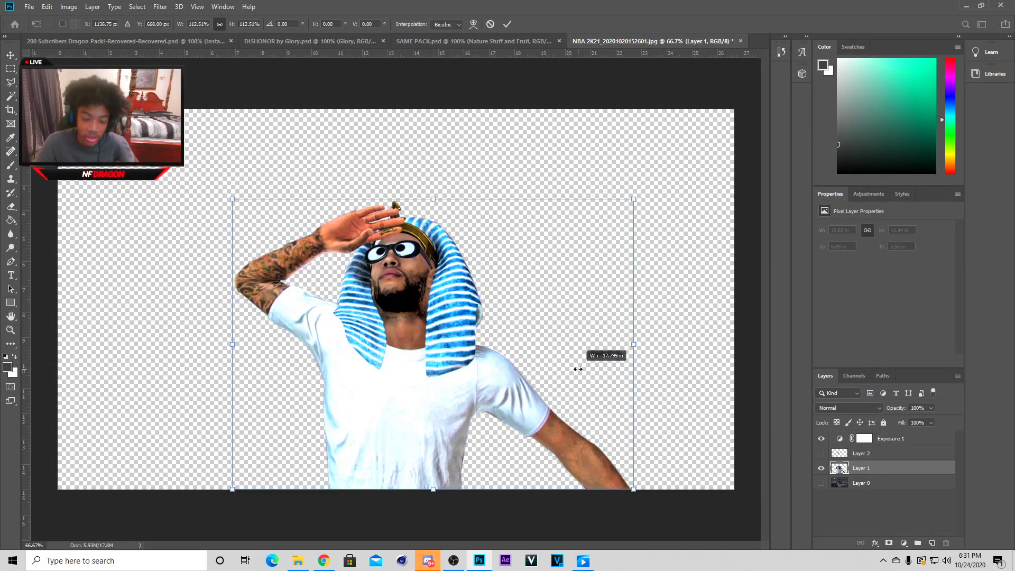
drag(414, 378, 173, 387)
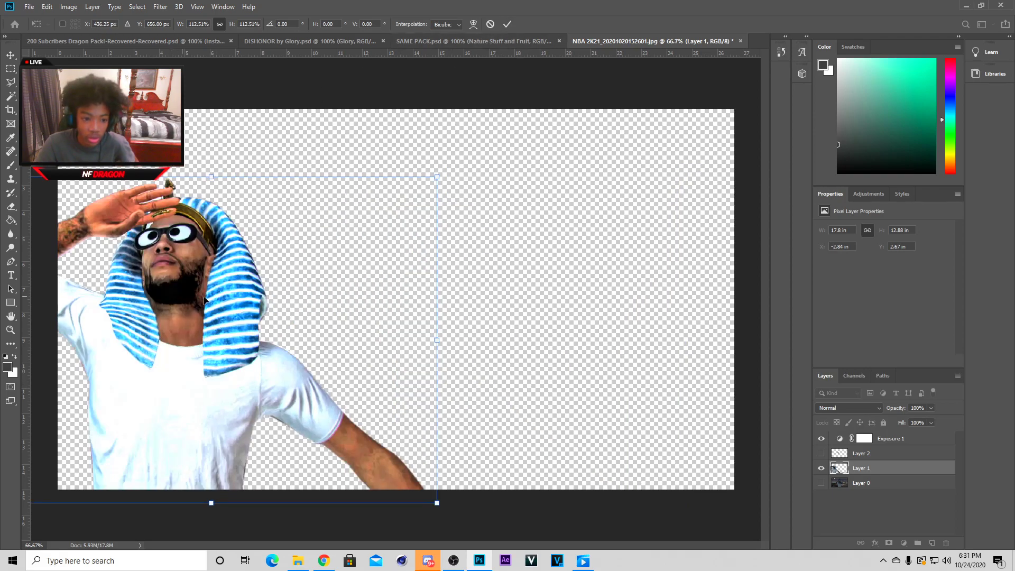
drag(366, 289, 553, 275)
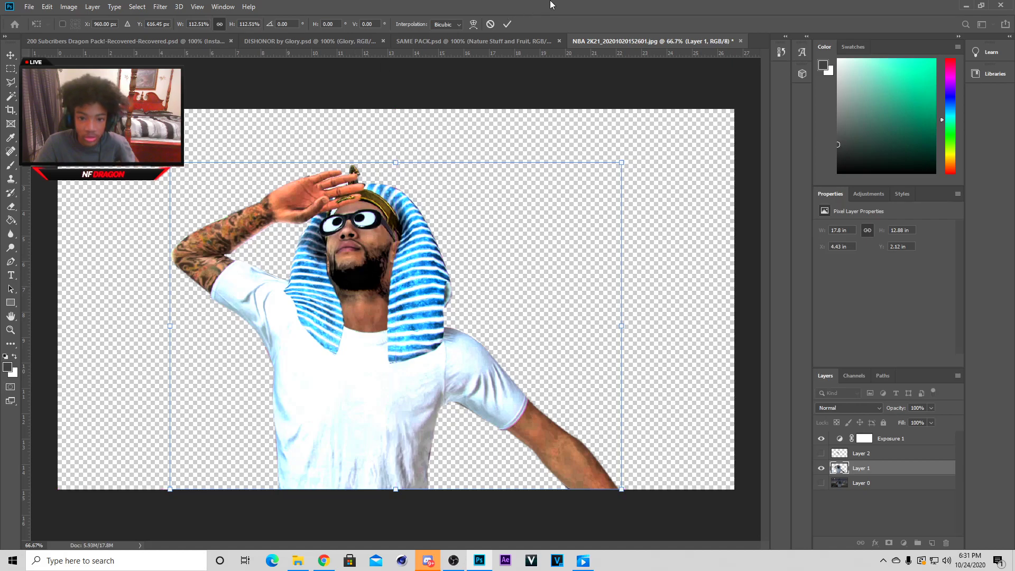
click(508, 25)
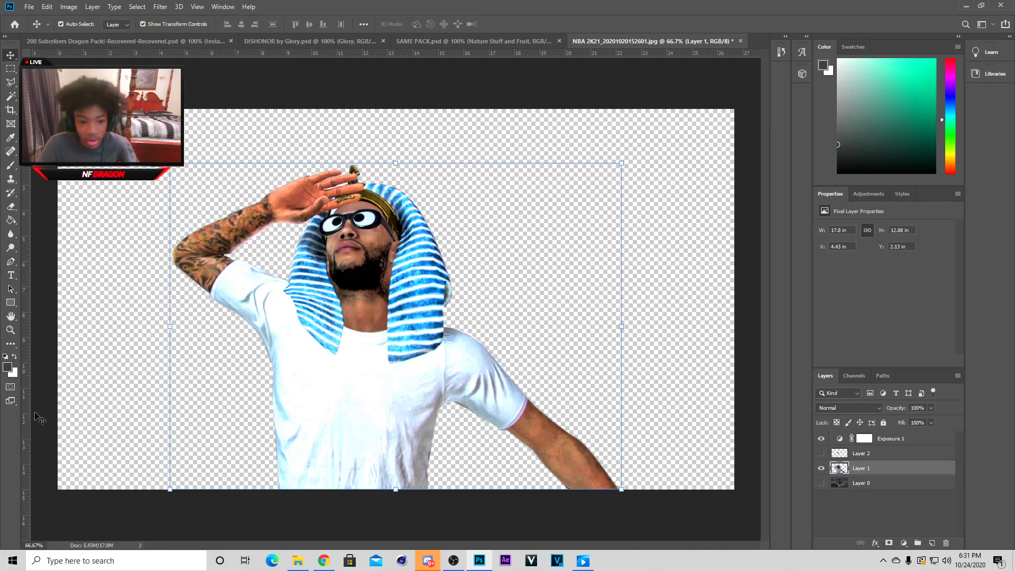
Open the Blending Options of Layer 1
right_click(898, 469)
click(905, 35)
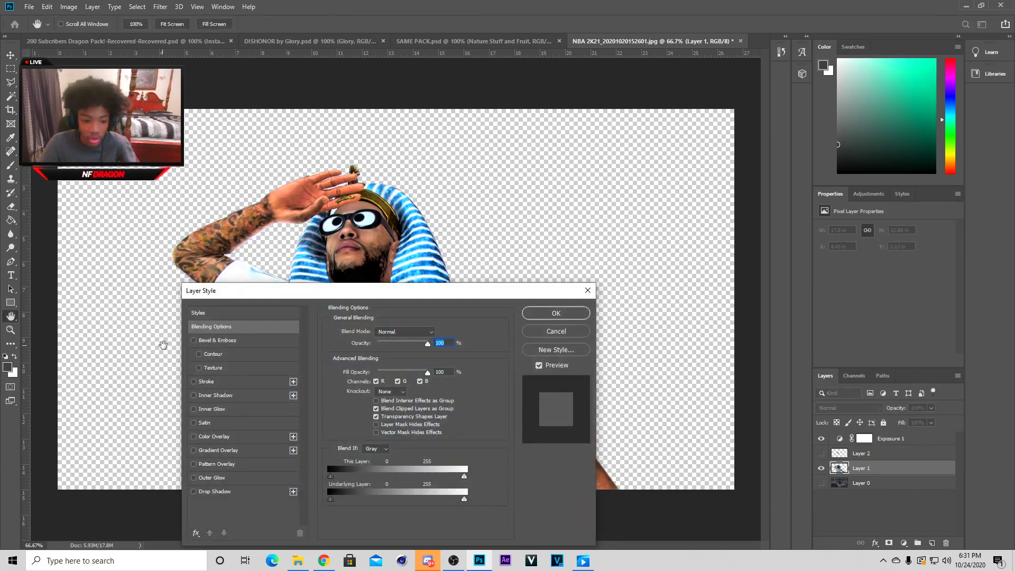
click(193, 341)
click(205, 354)
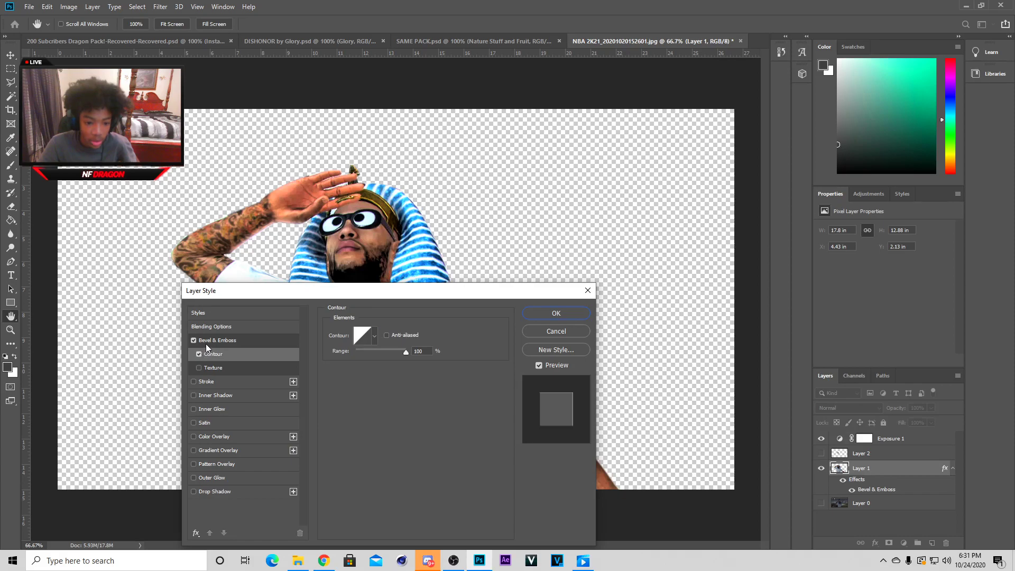
click(205, 343)
click(194, 341)
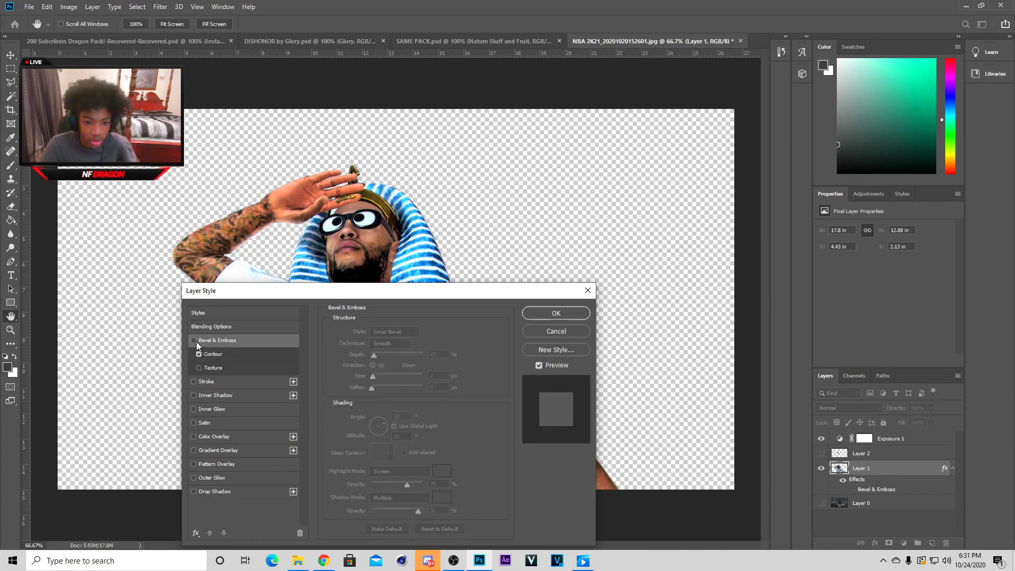
Enable the Inner Glow effect on Layer 1 and apply the layer style
click(194, 409)
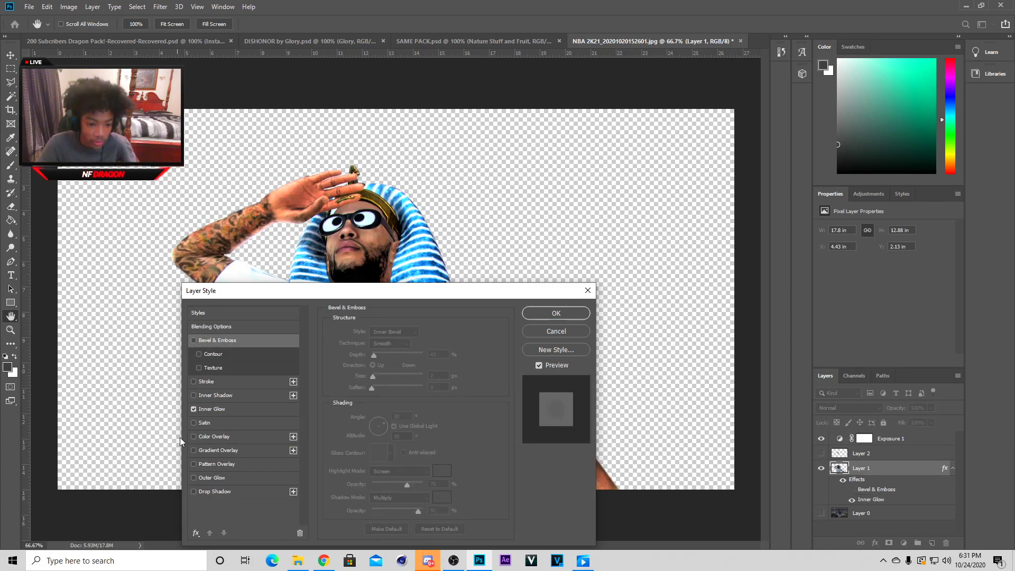
drag(423, 294, 736, 278)
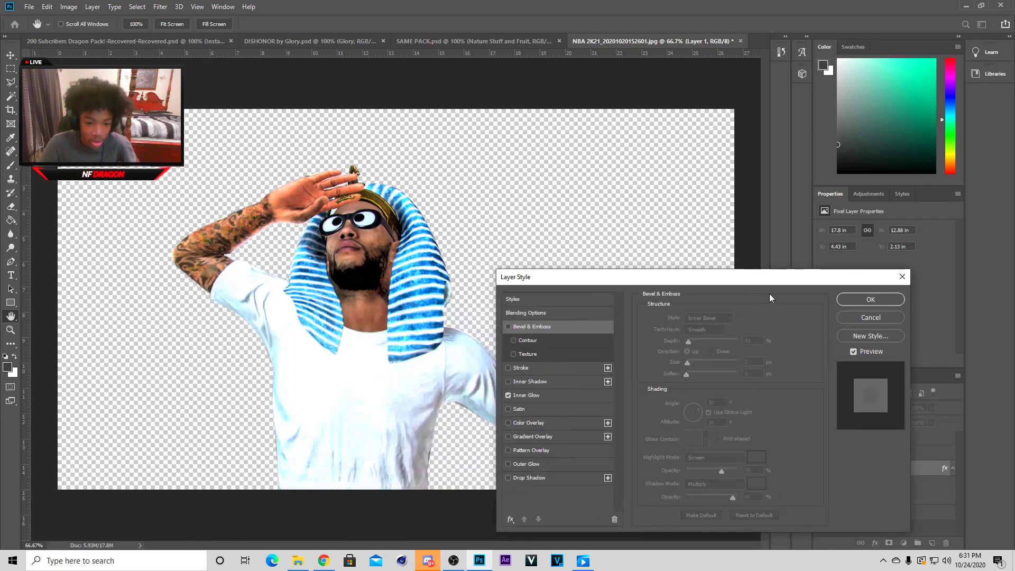
click(868, 297)
Move the character cut-out to the right and slightly down on the canvas, and commit the transform
key(v)
drag(598, 338, 544, 372)
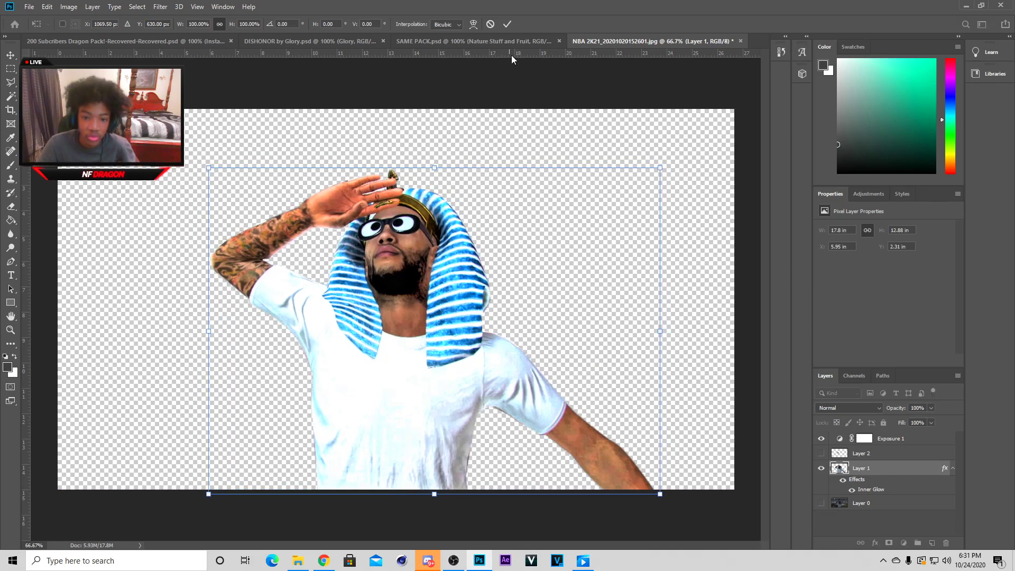
click(507, 25)
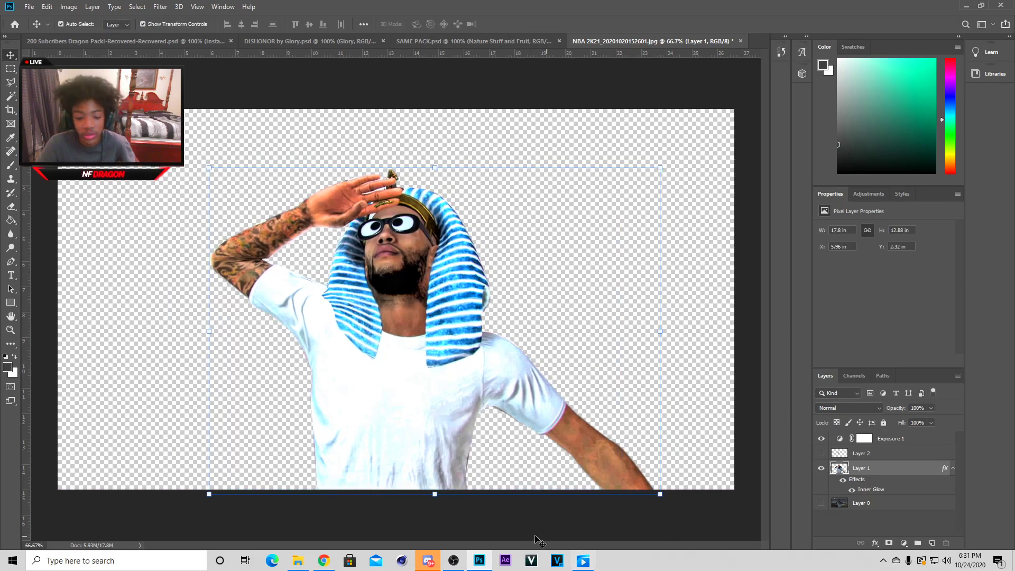
mouse_move(451, 564)
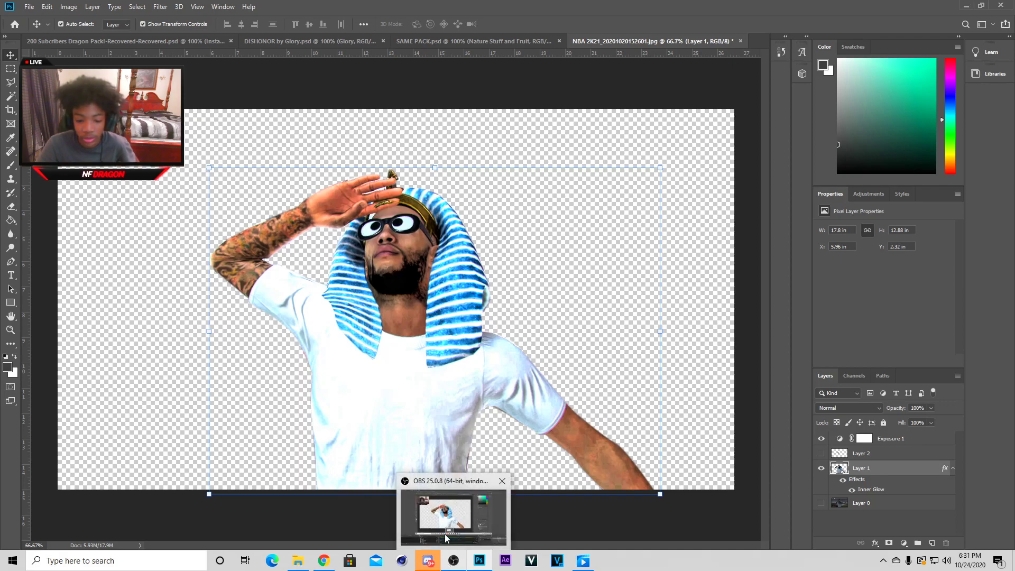